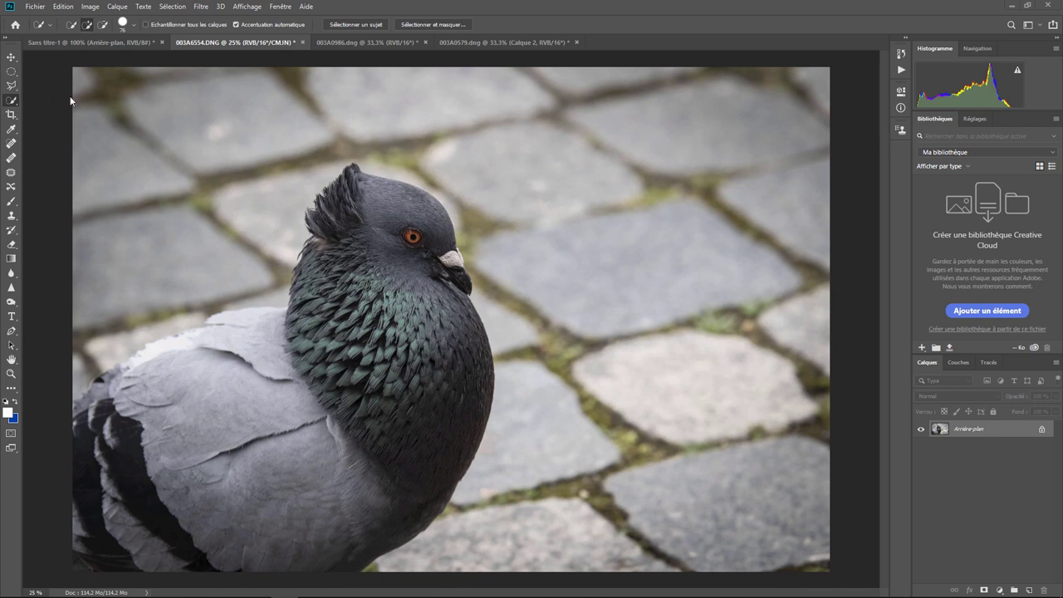
Select the pigeon with a single Quick Selection drag across its body.
click(11, 73)
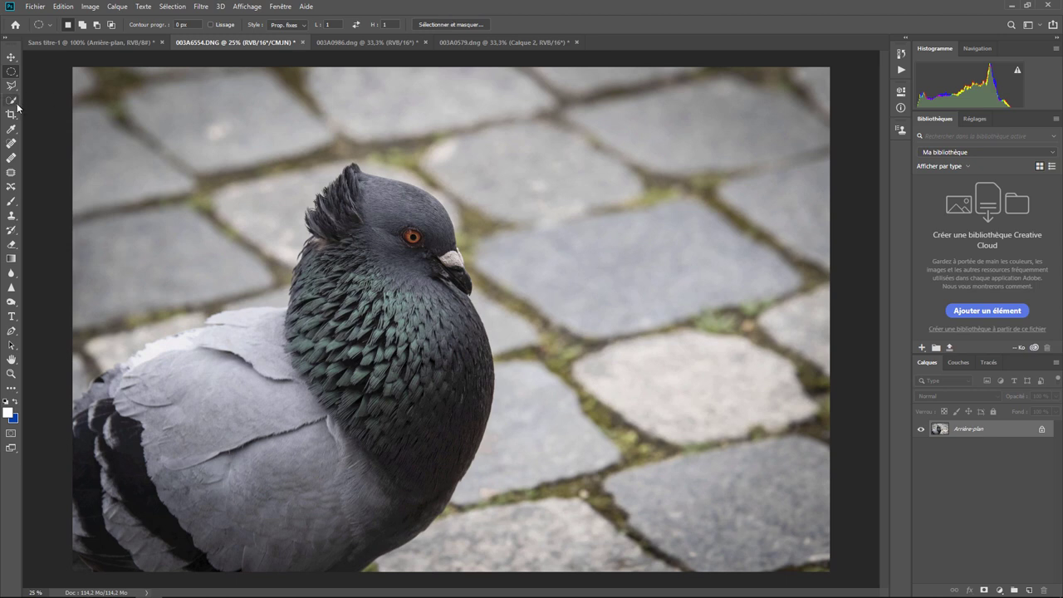
click(11, 100)
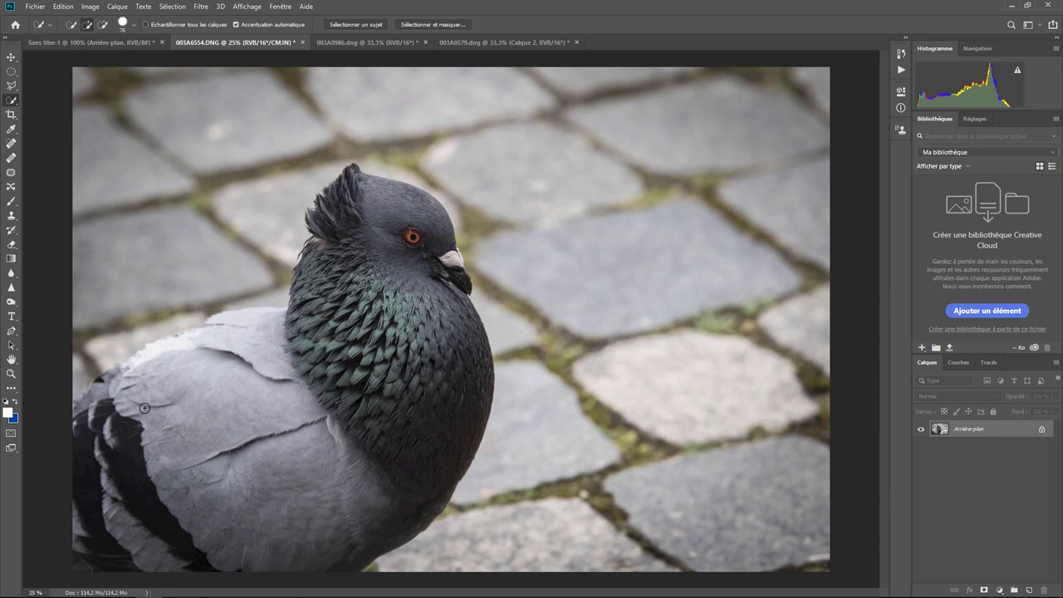
mouse_move(108, 412)
mouse_down()
mouse_move(339, 306)
mouse_move(349, 241)
mouse_move(400, 256)
mouse_move(427, 387)
mouse_move(345, 482)
mouse_up()
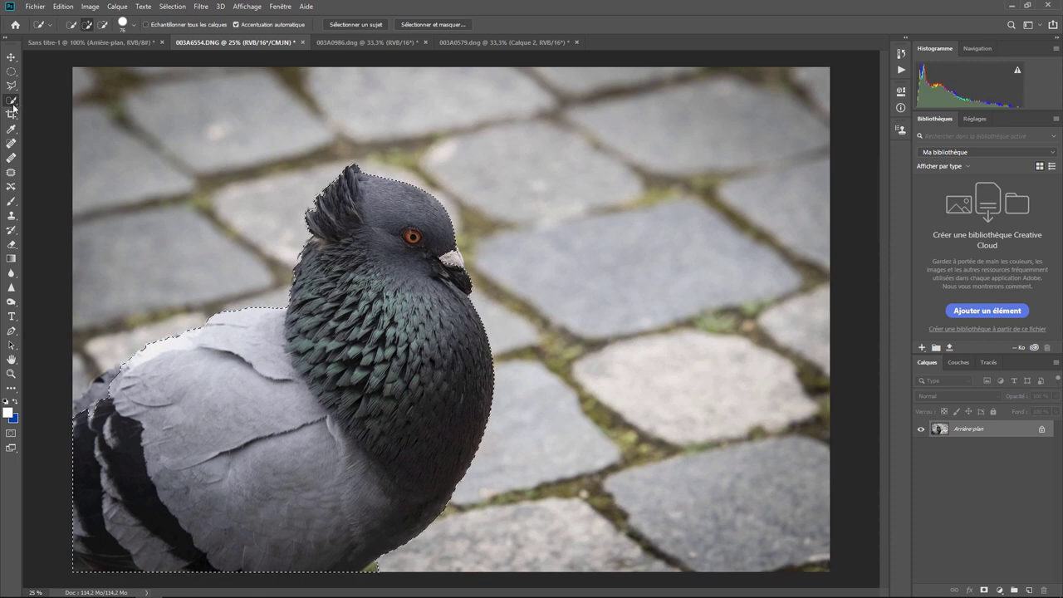
Open the pigeon selection in Select and Mask and view the Lasso tool variants.
click(440, 26)
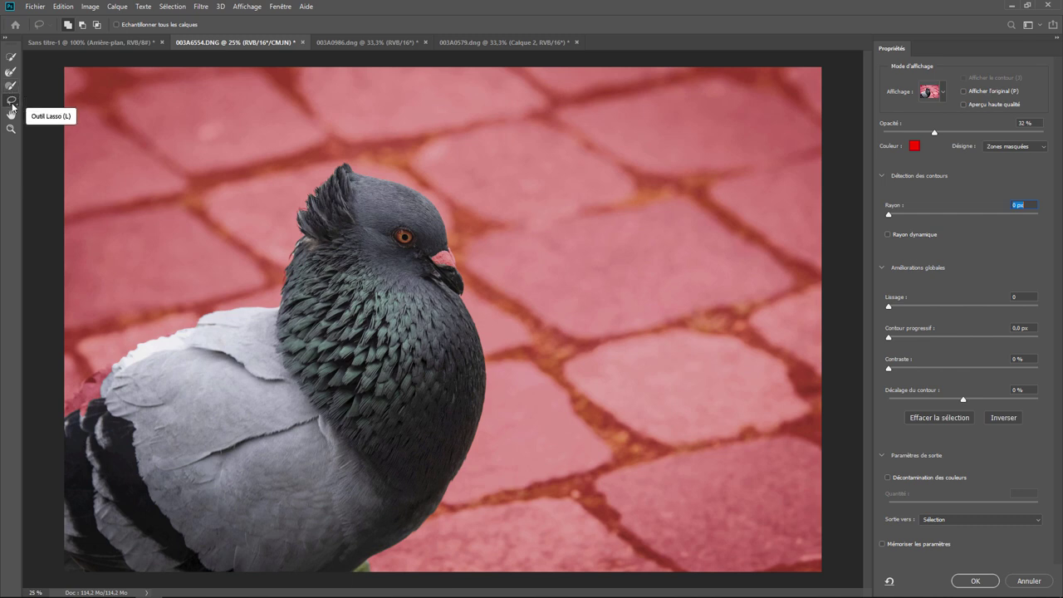
right_click(13, 104)
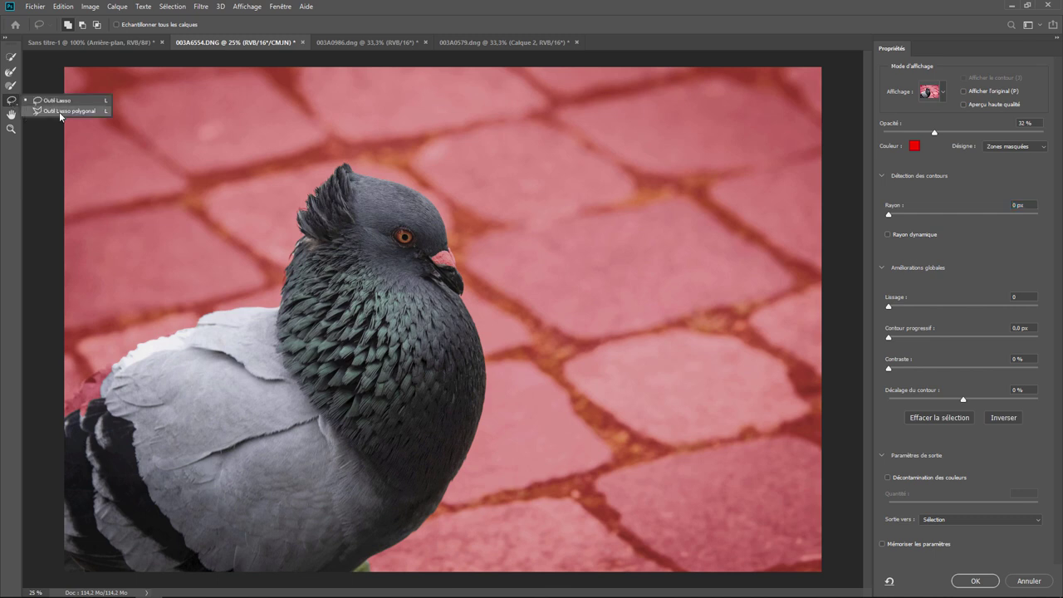
click(16, 134)
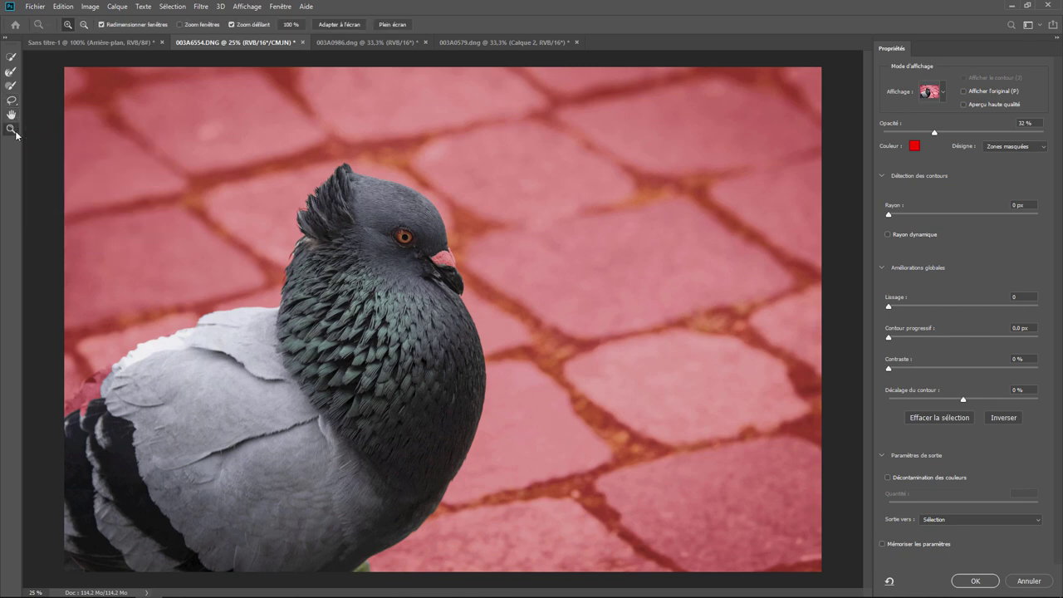
drag(332, 206, 333, 205)
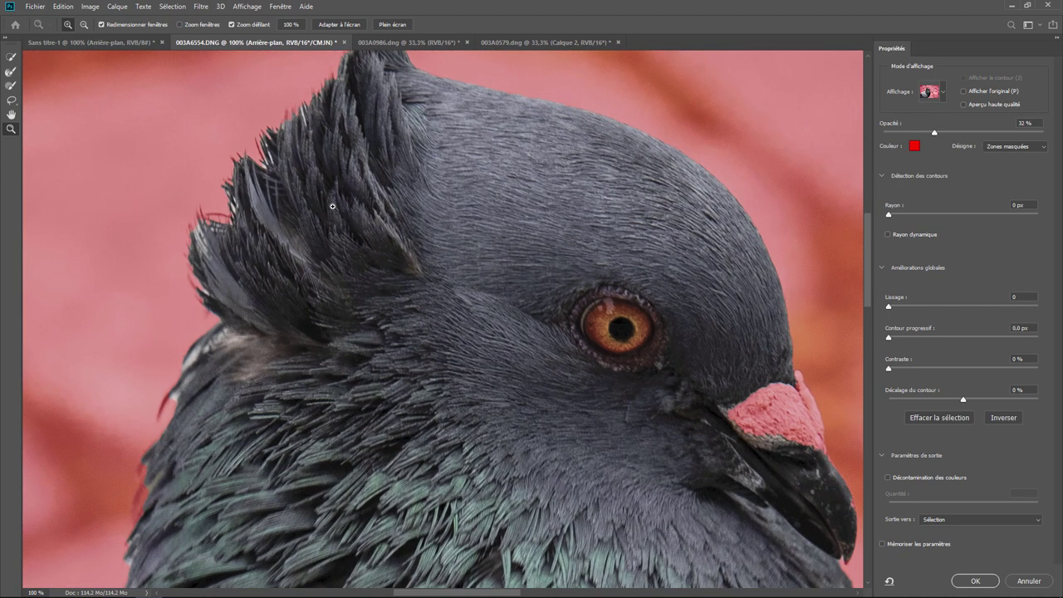
click(10, 115)
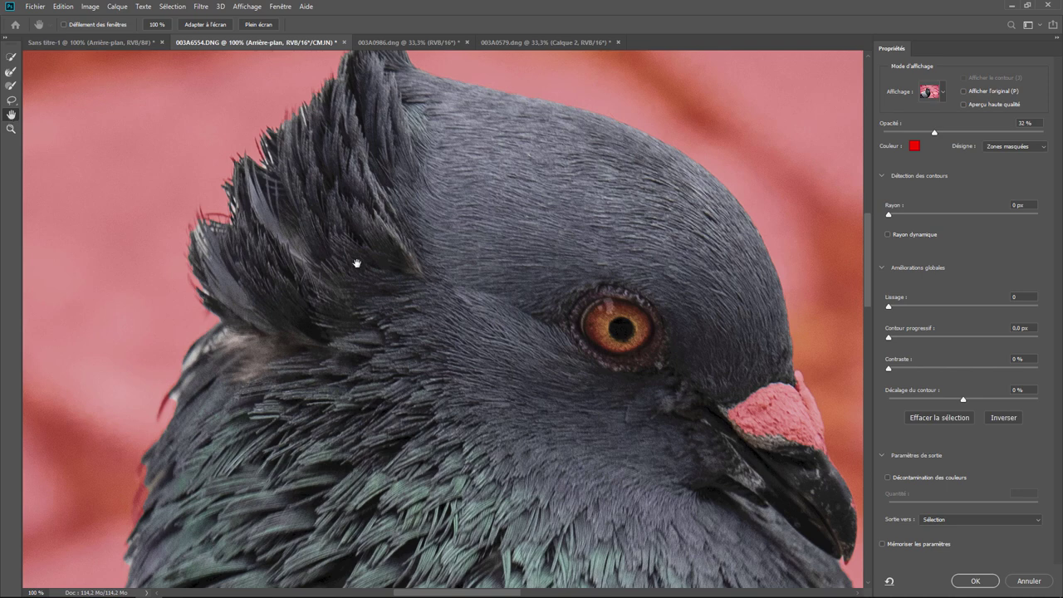
mouse_move(356, 264)
mouse_down()
mouse_move(446, 315)
mouse_move(457, 340)
mouse_up()
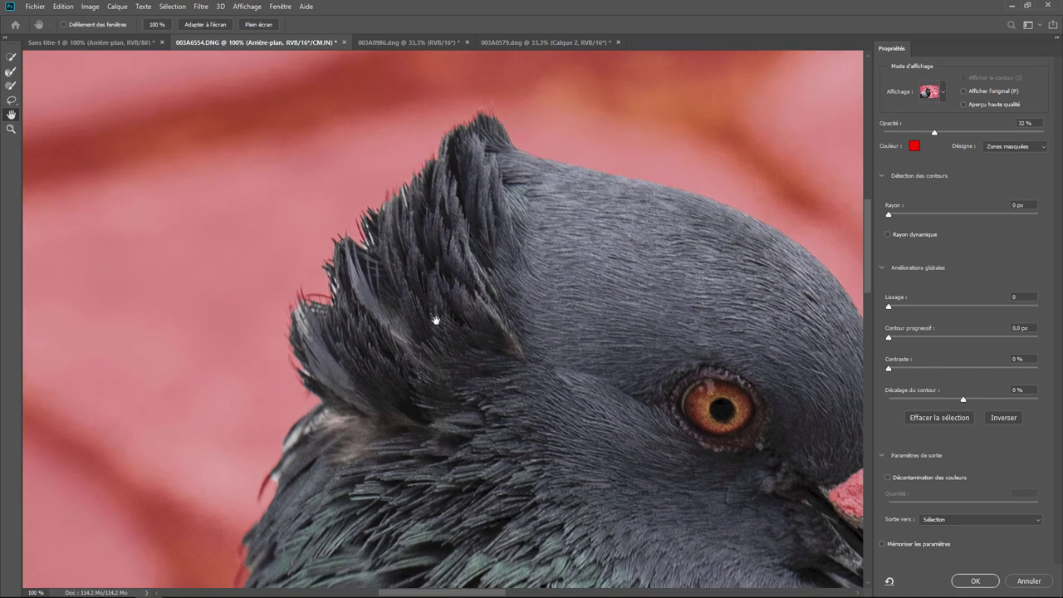
click(10, 129)
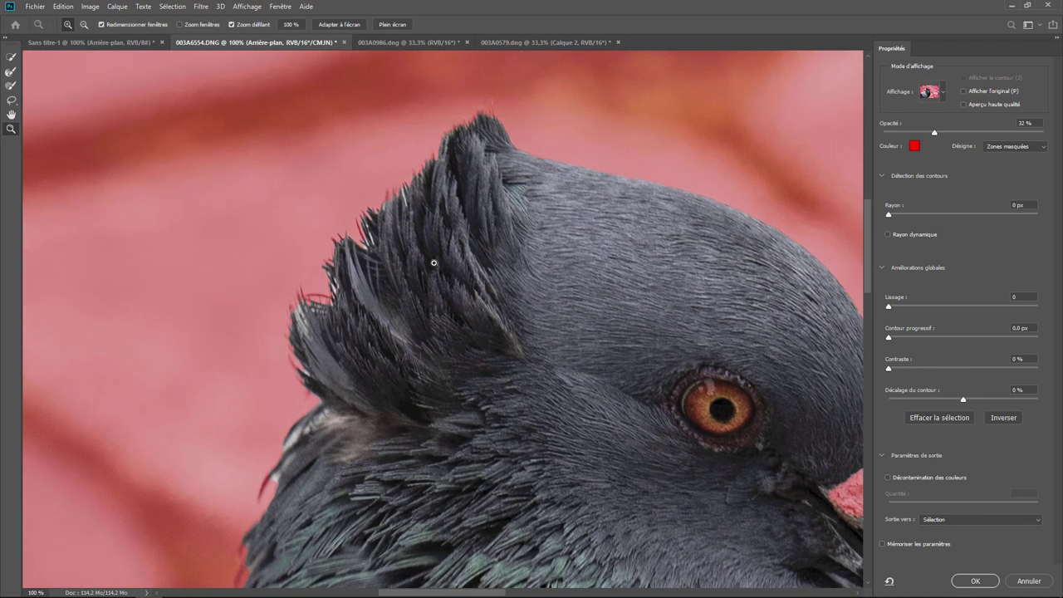
mouse_move(524, 280)
mouse_down()
mouse_move(443, 379)
mouse_move(548, 290)
mouse_move(431, 244)
mouse_move(416, 278)
mouse_move(452, 297)
mouse_up()
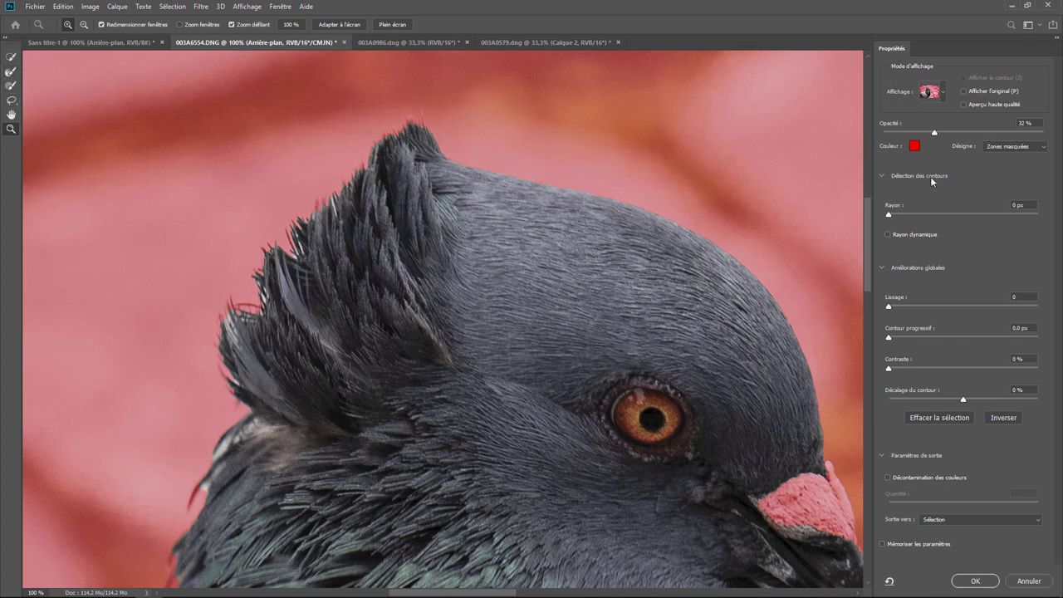
key(ctrl+minus)
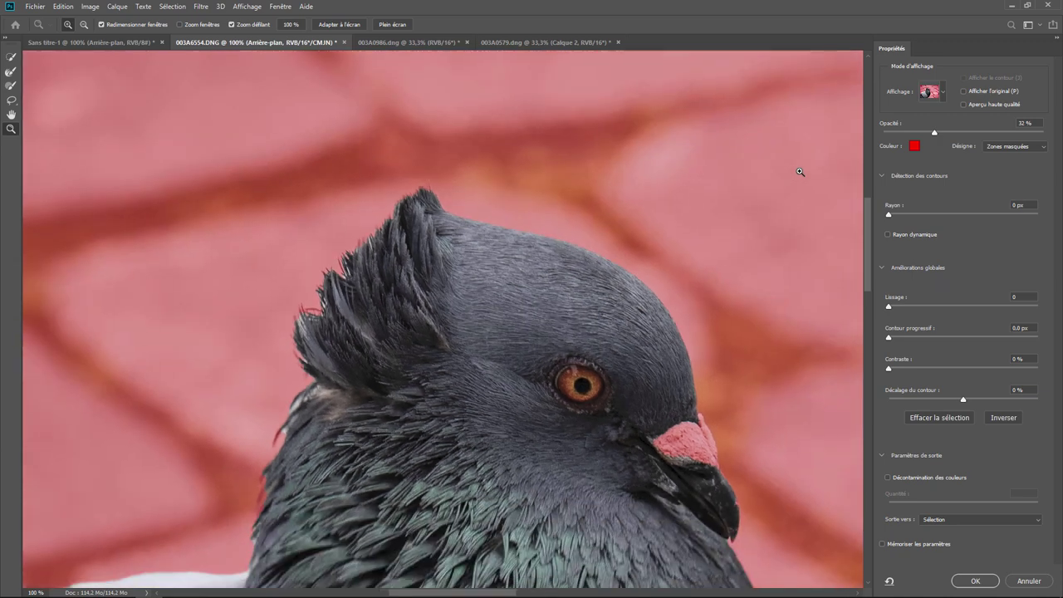
key(ctrl+minus)
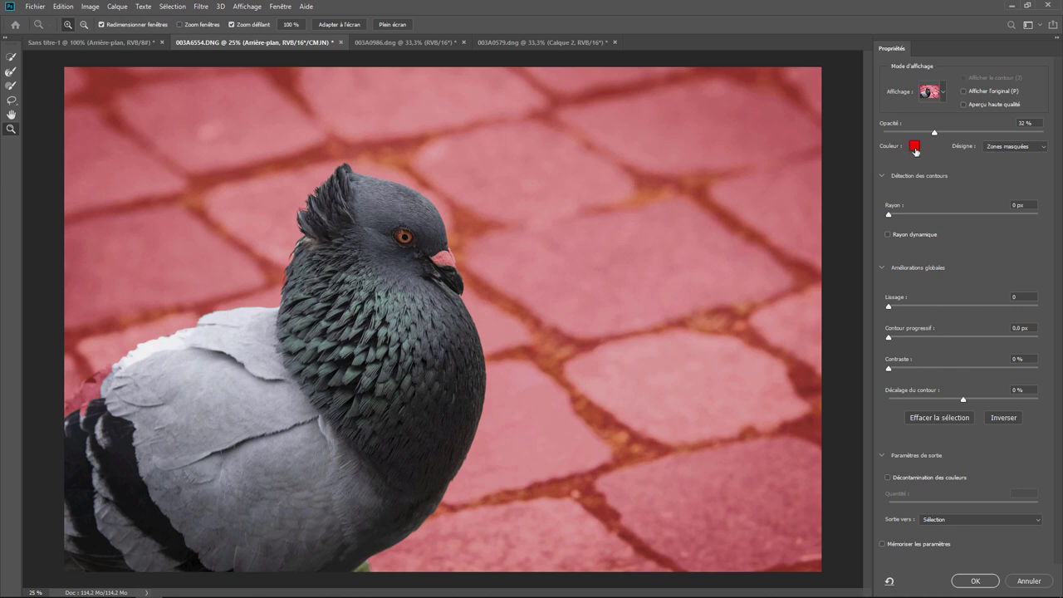
click(1006, 146)
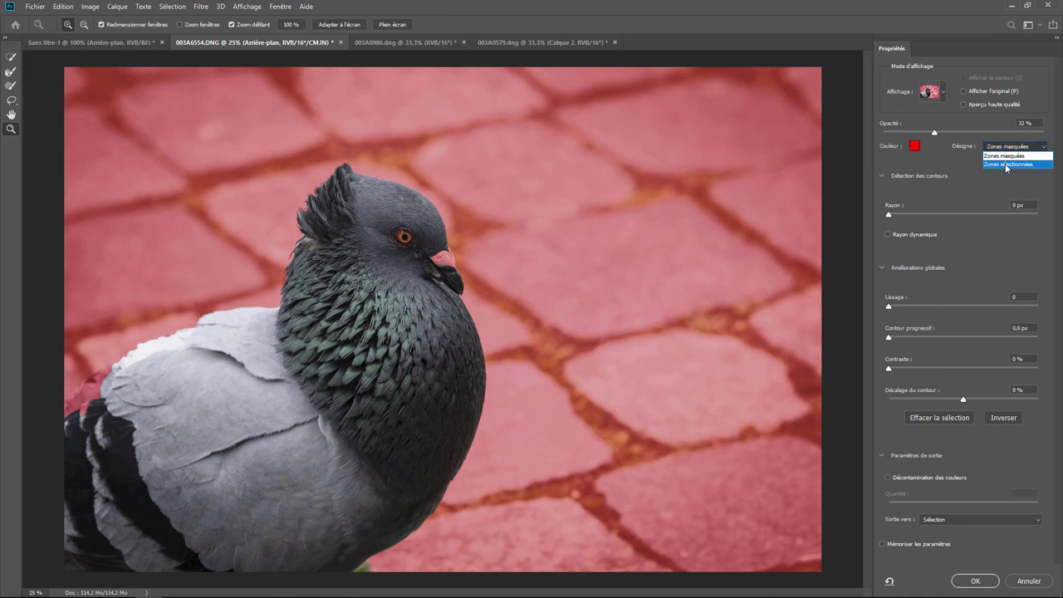
click(1005, 164)
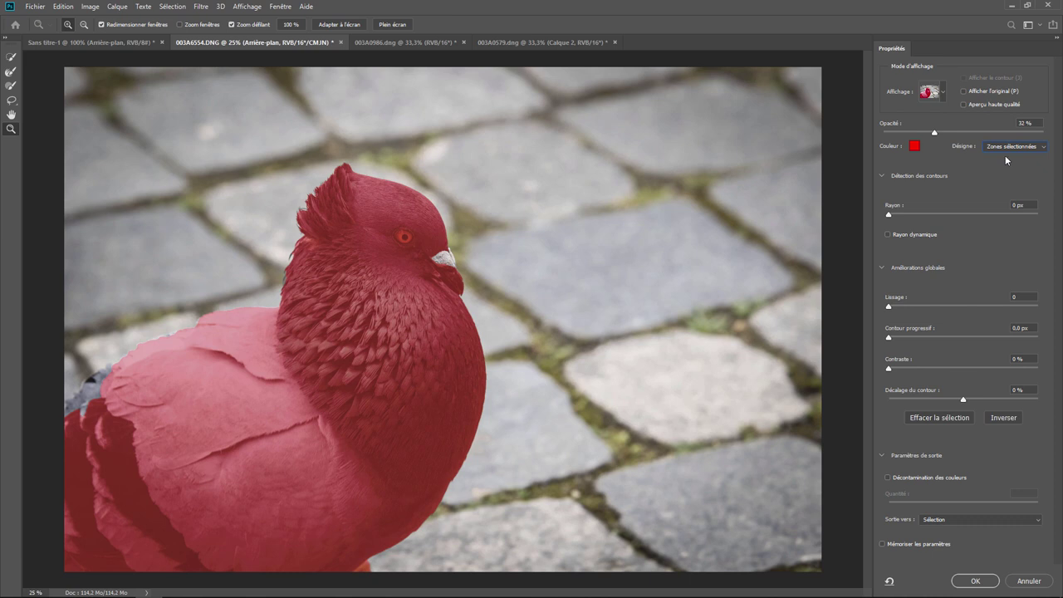
click(1004, 150)
click(999, 154)
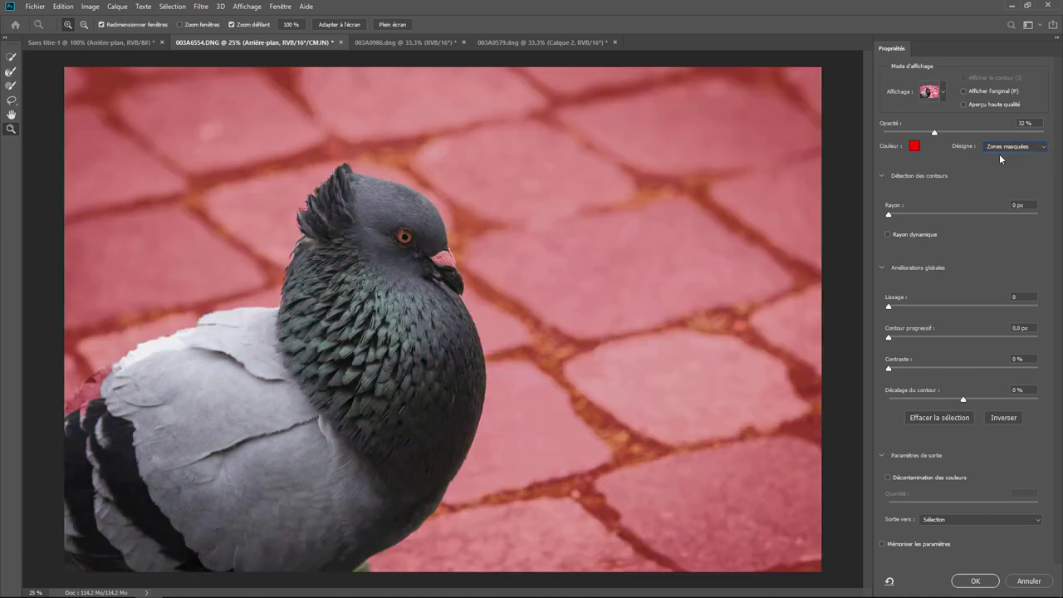
click(941, 93)
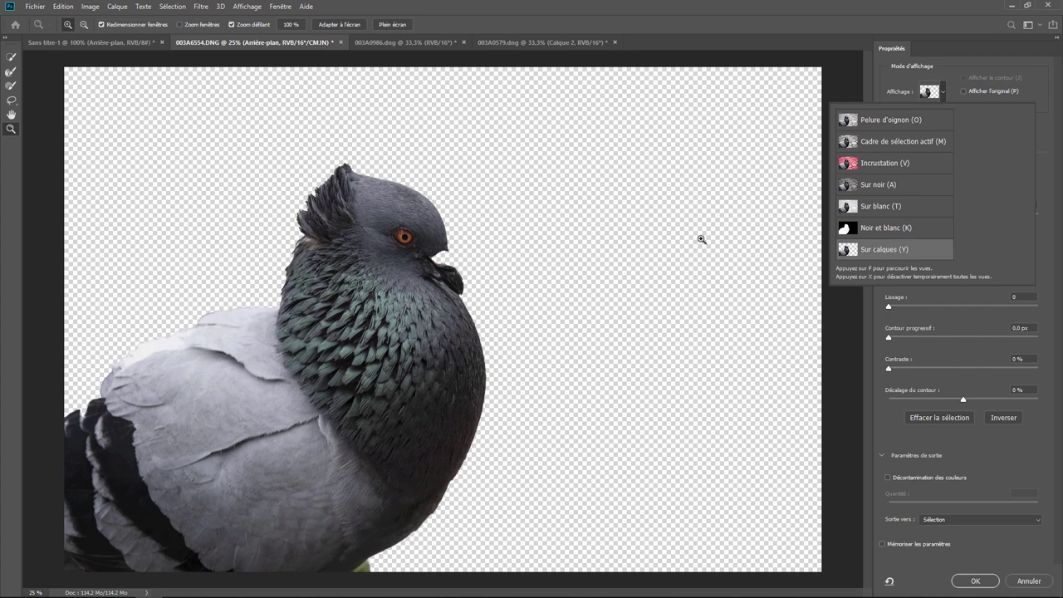
click(1044, 143)
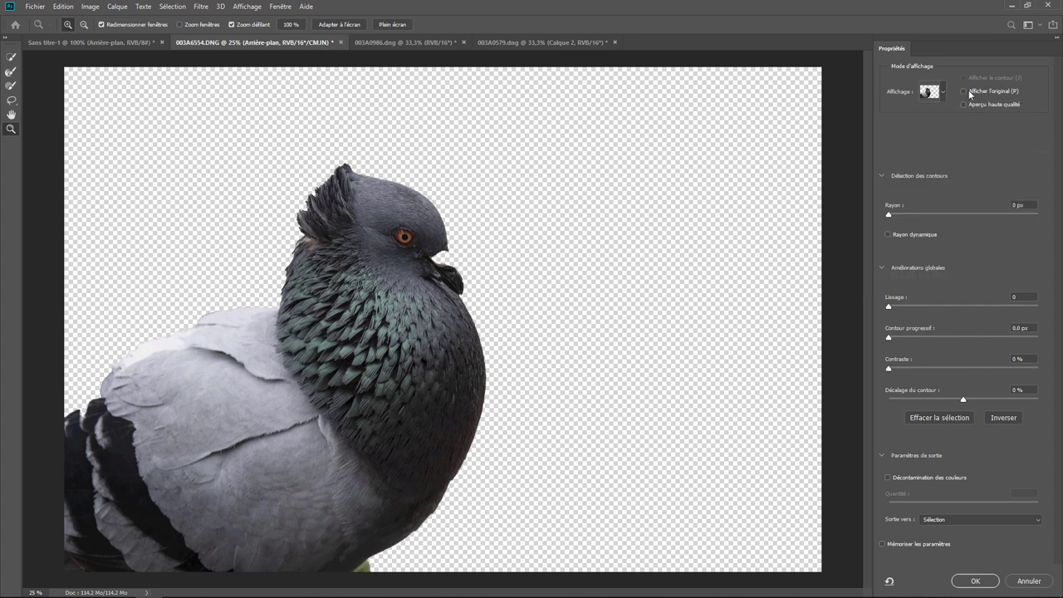
click(943, 93)
click(897, 164)
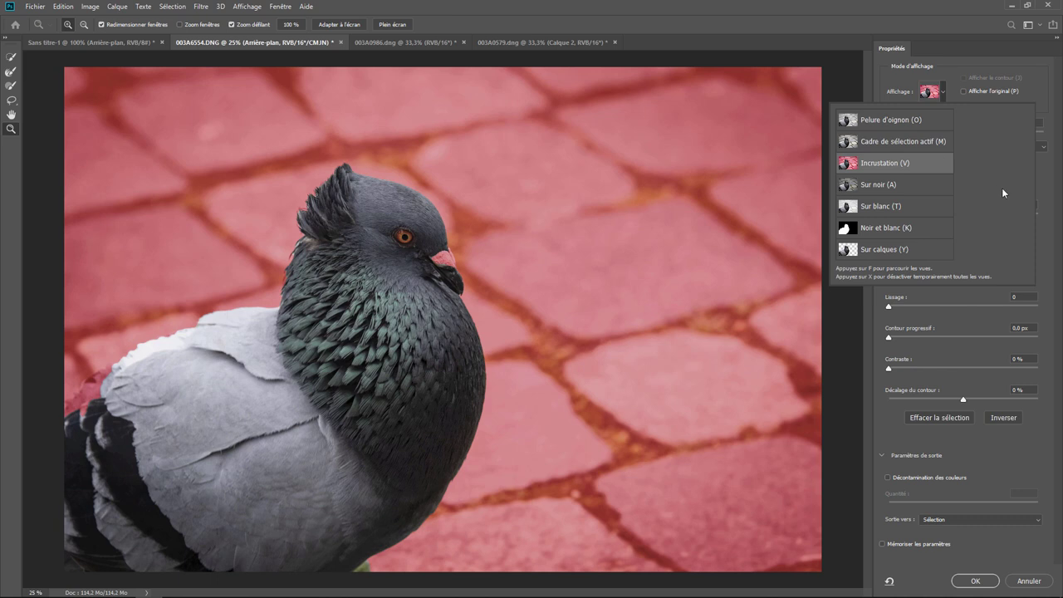
click(1044, 175)
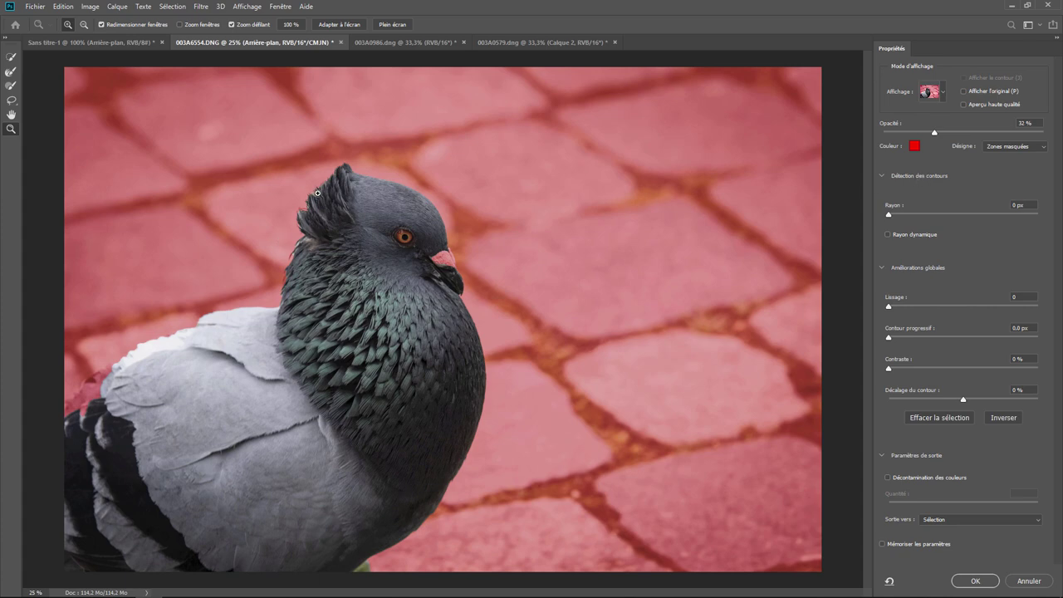
Zoom to 300% on the crest and try Edge Detection Radius at 4 px and 8 px.
mouse_move(317, 192)
mouse_down()
mouse_move(336, 188)
mouse_move(346, 348)
mouse_move(323, 435)
mouse_move(287, 446)
mouse_move(299, 450)
mouse_up()
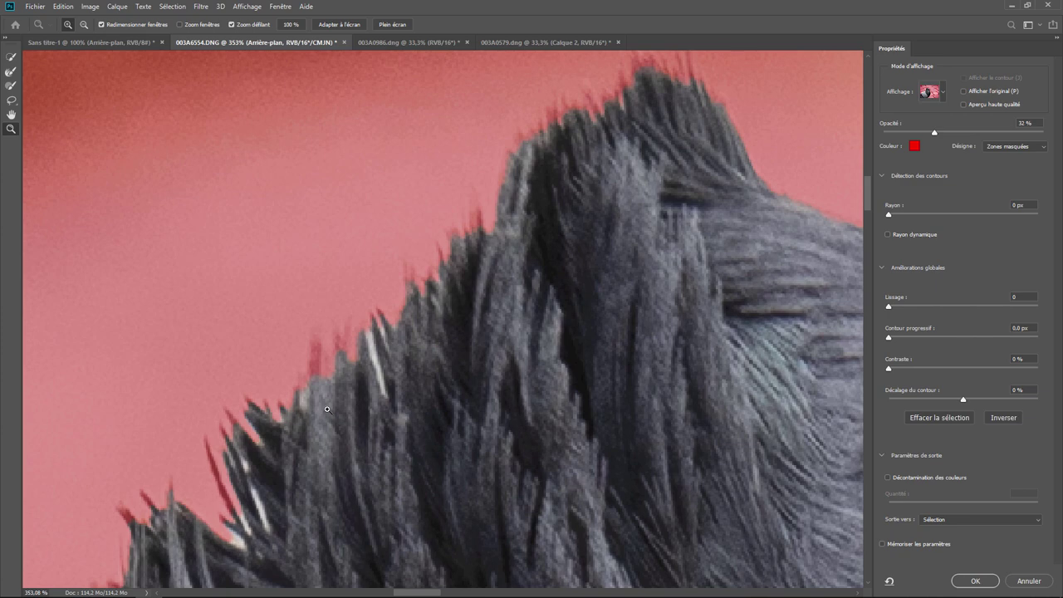
key(ctrl+minus)
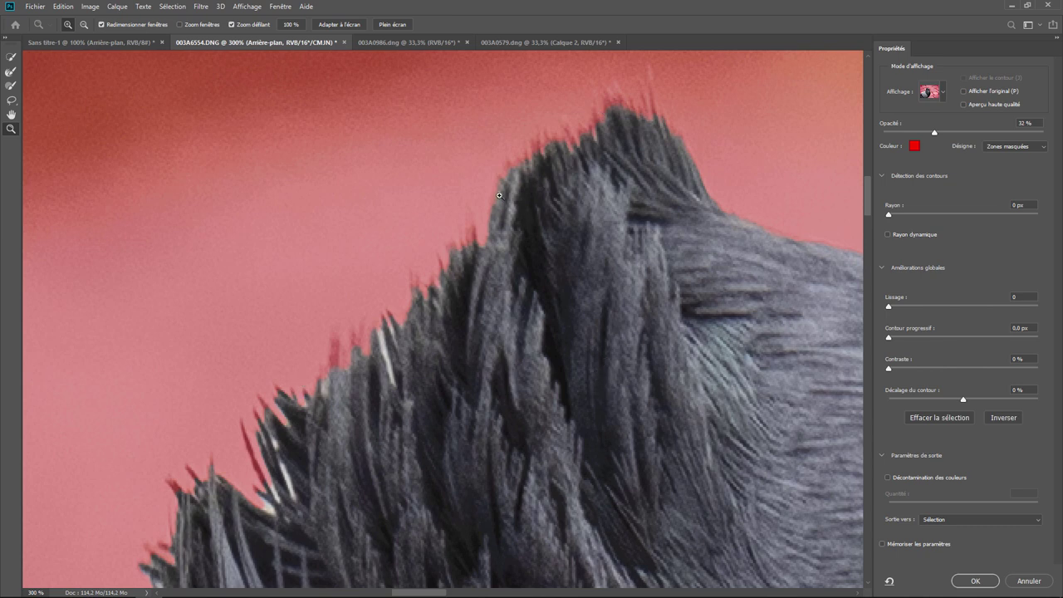
drag(889, 214, 961, 216)
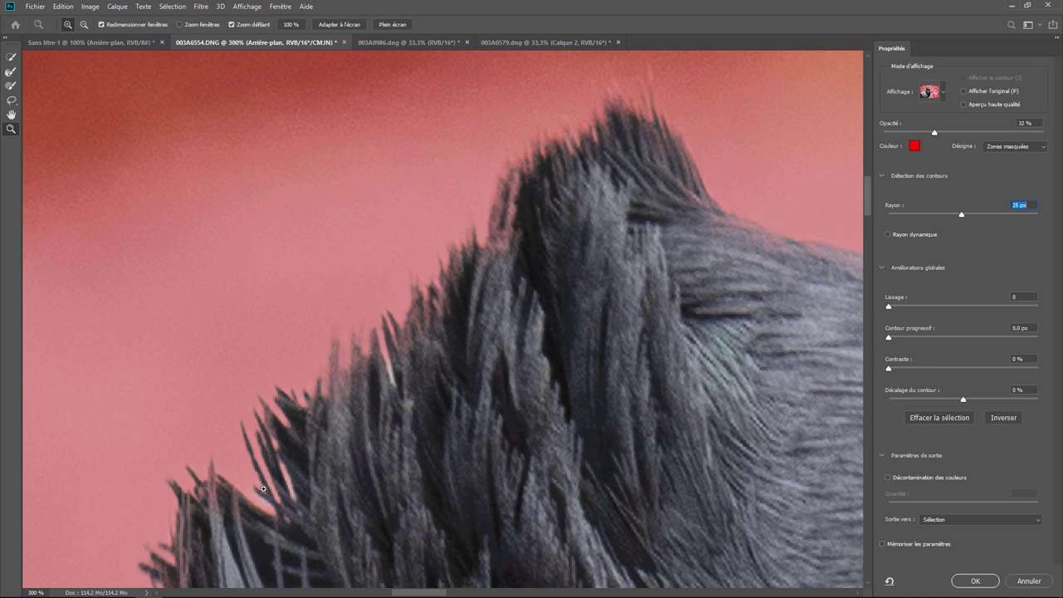
drag(961, 214, 886, 214)
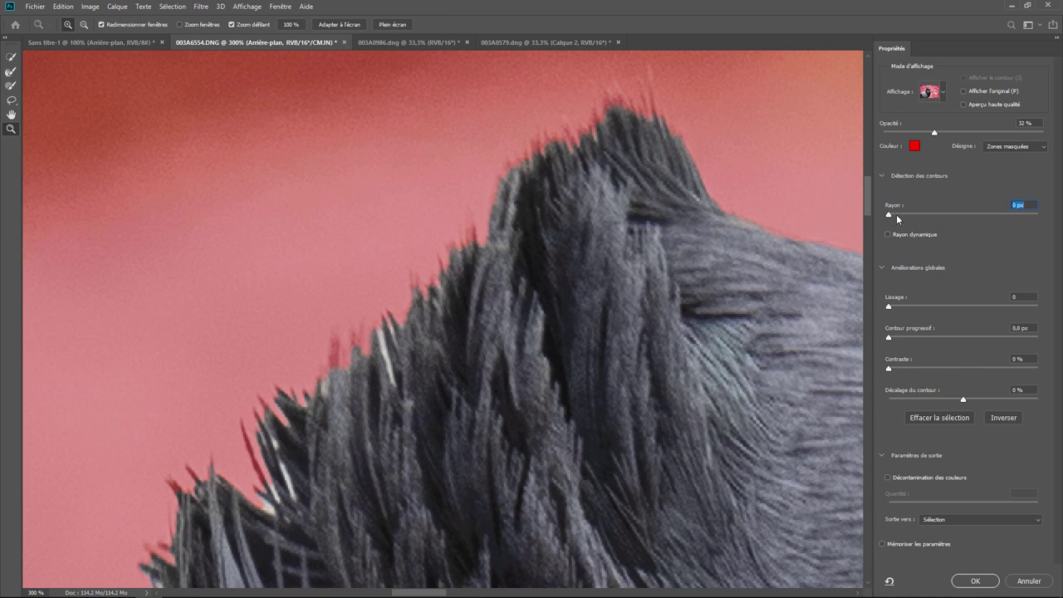
drag(891, 215, 950, 213)
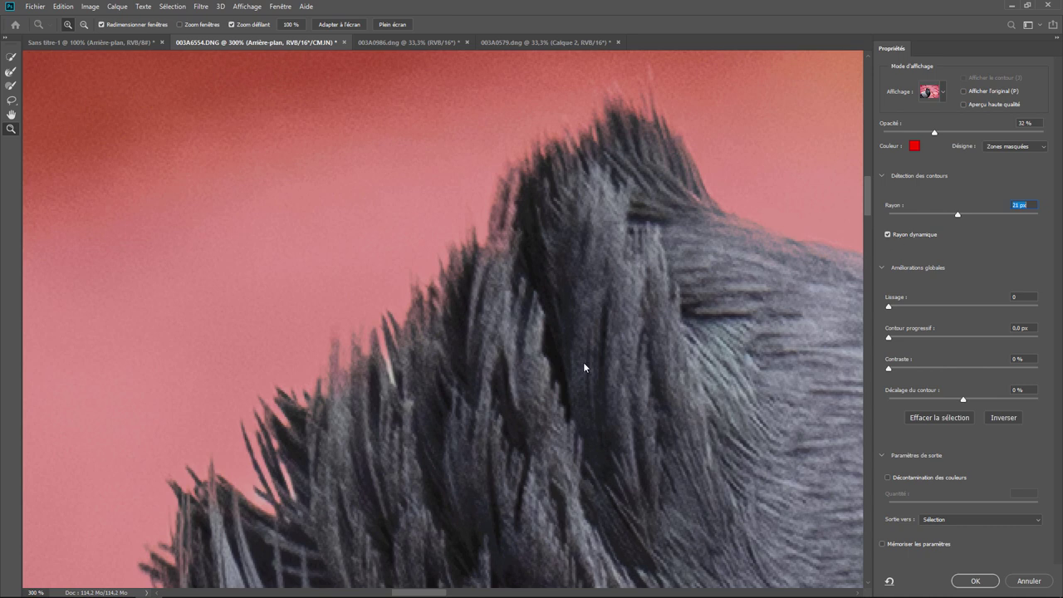
Turn off Smart Radius, test edge radius values up to 250 px, then reset it to 0 px.
click(896, 235)
drag(957, 216, 971, 217)
drag(983, 215, 959, 214)
mouse_move(958, 215)
mouse_down()
mouse_move(1049, 220)
mouse_move(1036, 218)
mouse_up()
drag(927, 212, 950, 216)
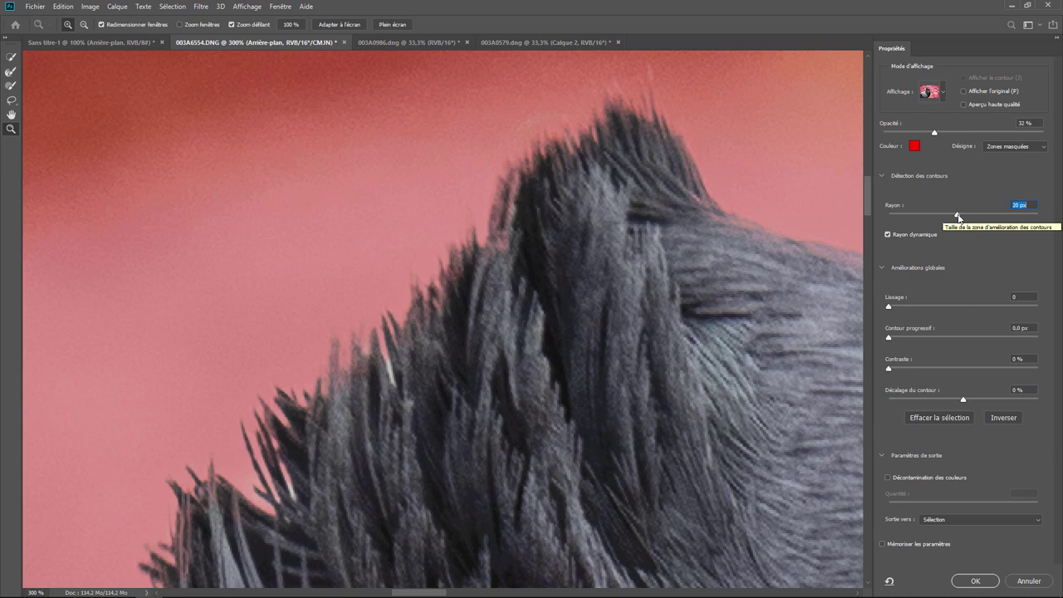
drag(957, 213, 870, 213)
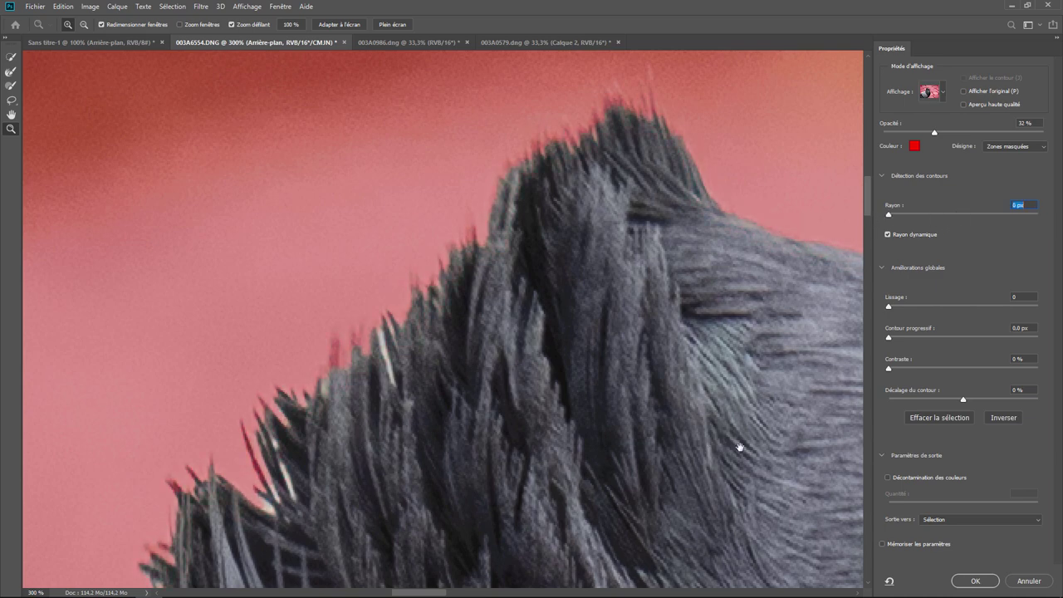
Pan to the pink beak wattle and test Smoothing at 100 before returning it to 0.
drag(768, 446, 553, 327)
drag(790, 439, 597, 372)
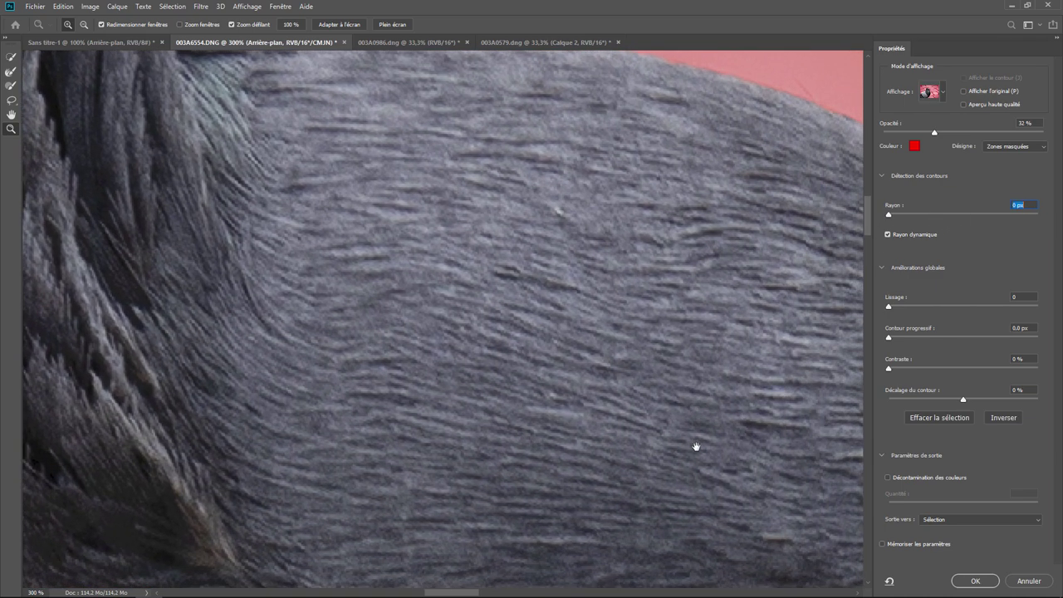
drag(695, 446, 476, 221)
drag(703, 476, 476, 221)
drag(703, 308, 590, 228)
drag(654, 311, 517, 240)
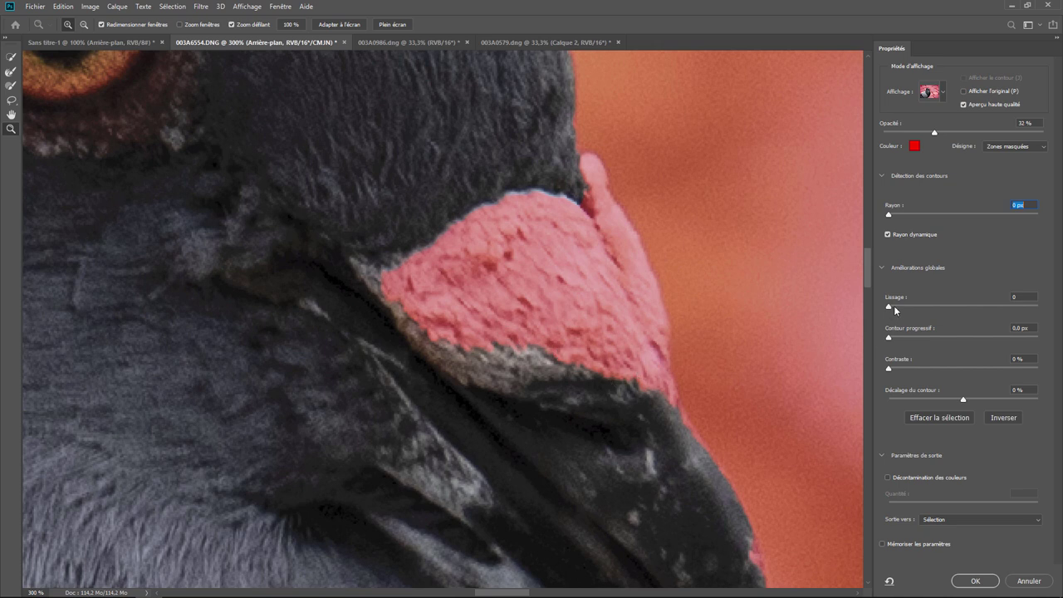
drag(889, 308, 890, 308)
drag(1007, 307, 1037, 307)
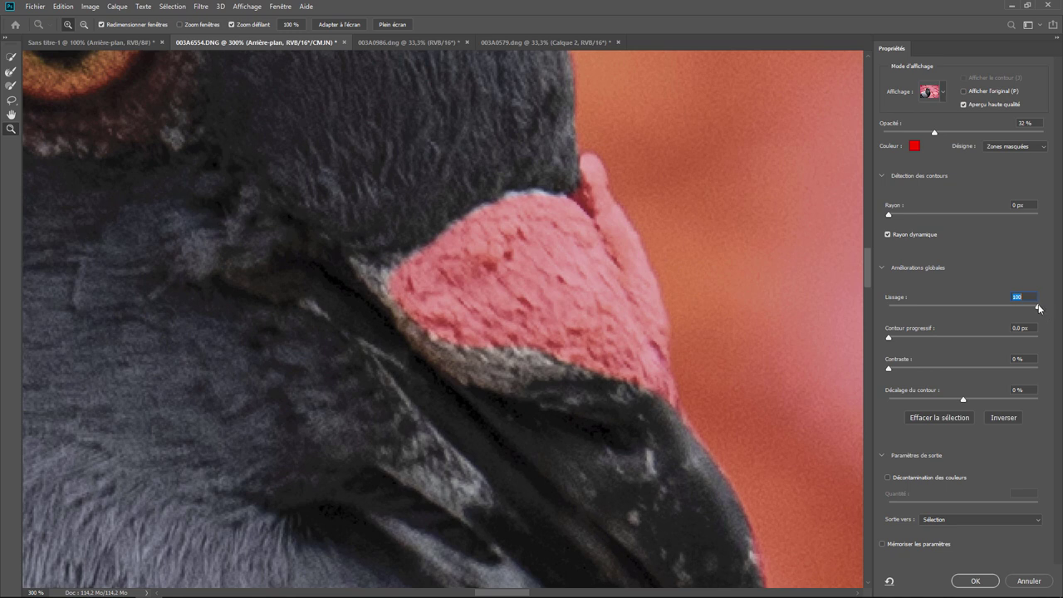
drag(1037, 308, 888, 307)
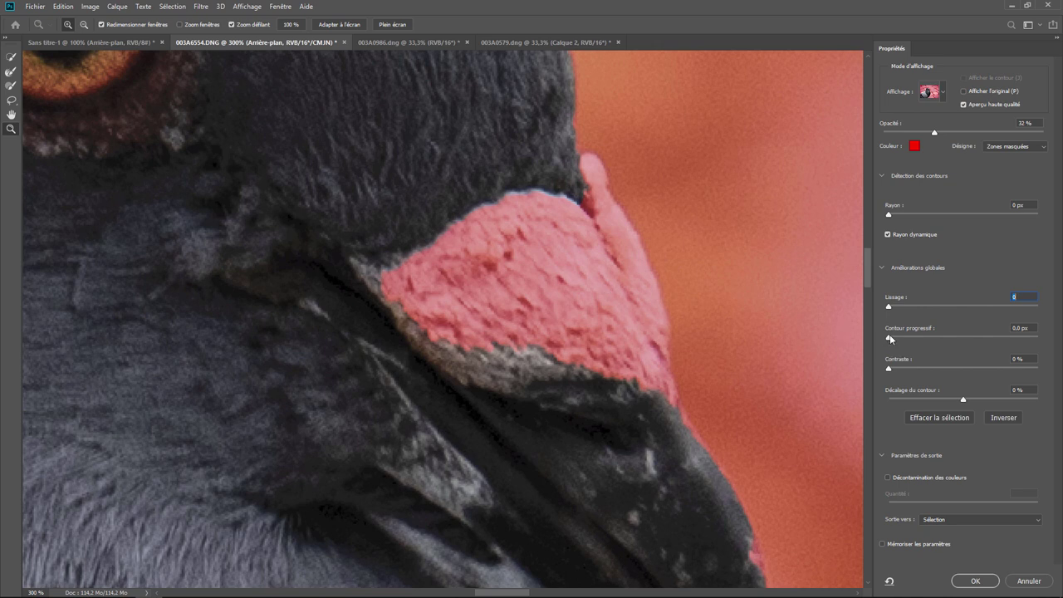
Try Feather values between 5.2 and 15.9 px, ending near 6.7 px.
drag(888, 339, 951, 332)
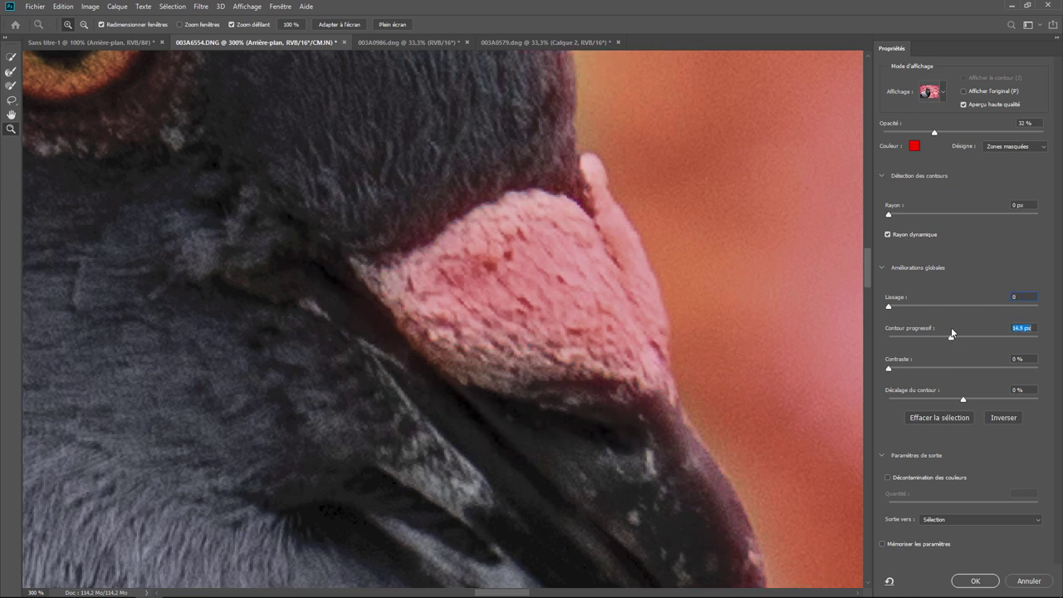
drag(952, 331, 954, 331)
drag(951, 336, 931, 335)
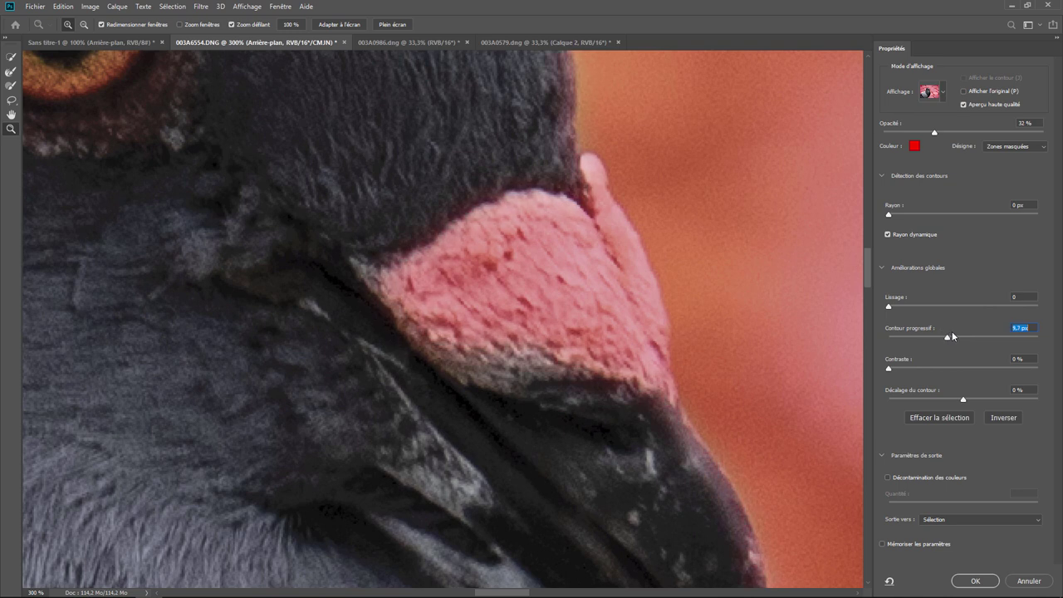
mouse_move(953, 336)
mouse_down()
mouse_move(935, 335)
mouse_move(947, 337)
mouse_up()
Raise Feather to 11 px and compare Shift Edge from -100% to +100%, ending at +100%.
drag(947, 340, 957, 340)
drag(963, 400, 1056, 400)
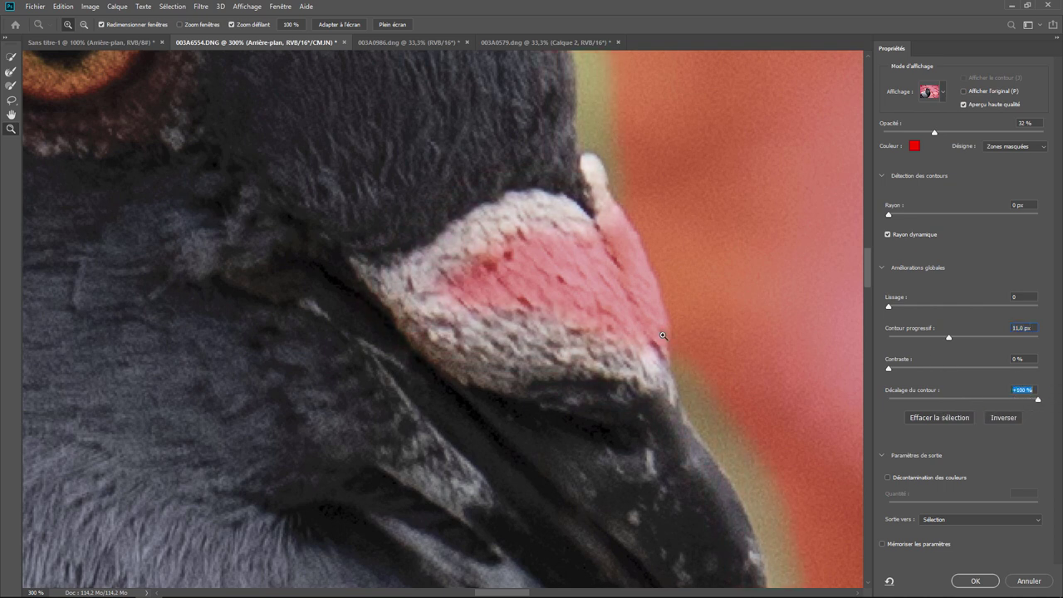
key(ctrl+minus)
key(ctrl+minus)
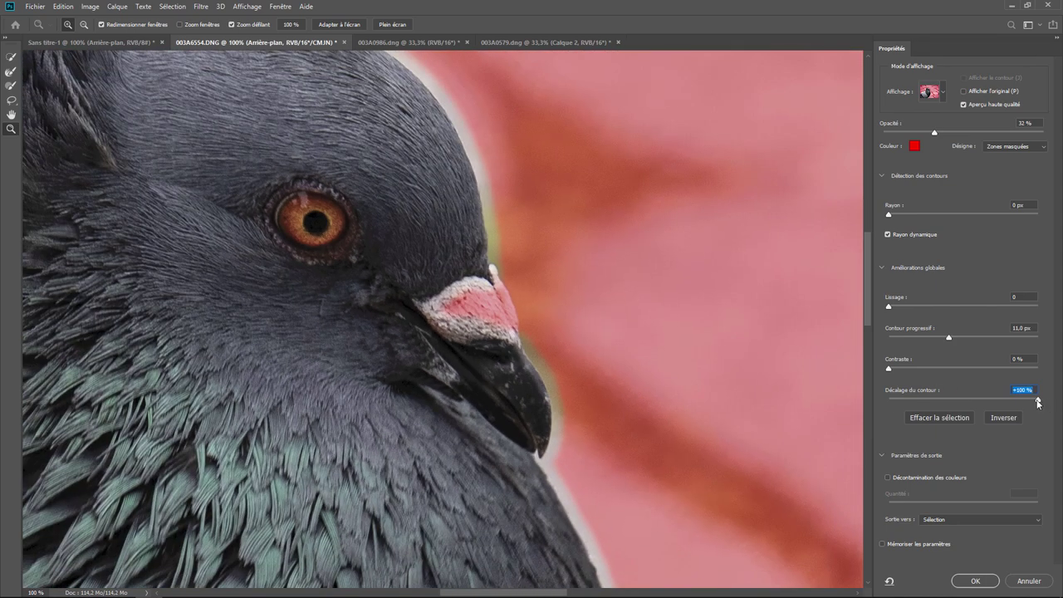
drag(1037, 400, 844, 397)
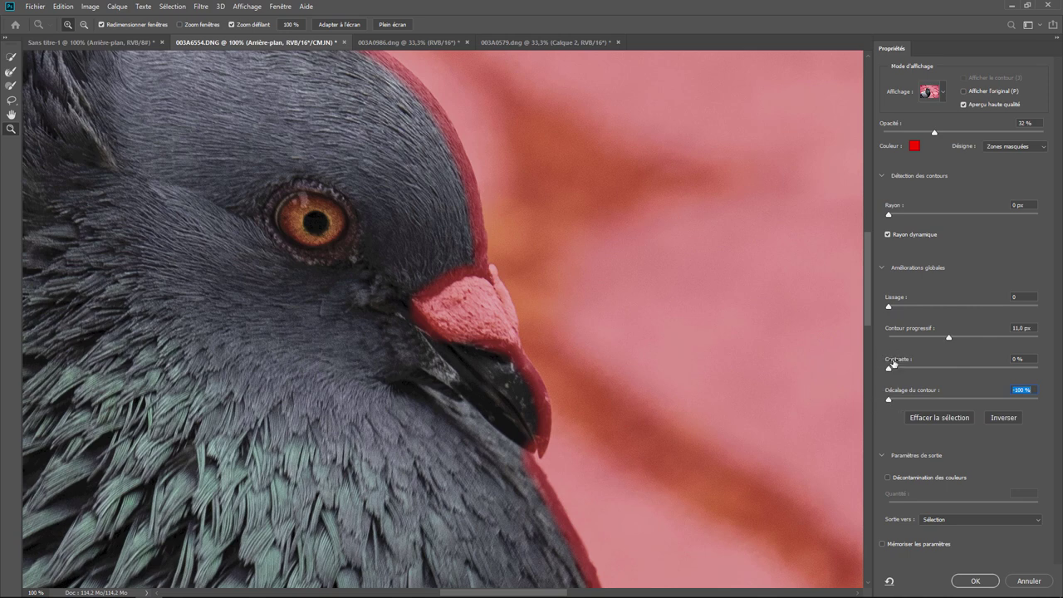
drag(889, 399, 1047, 398)
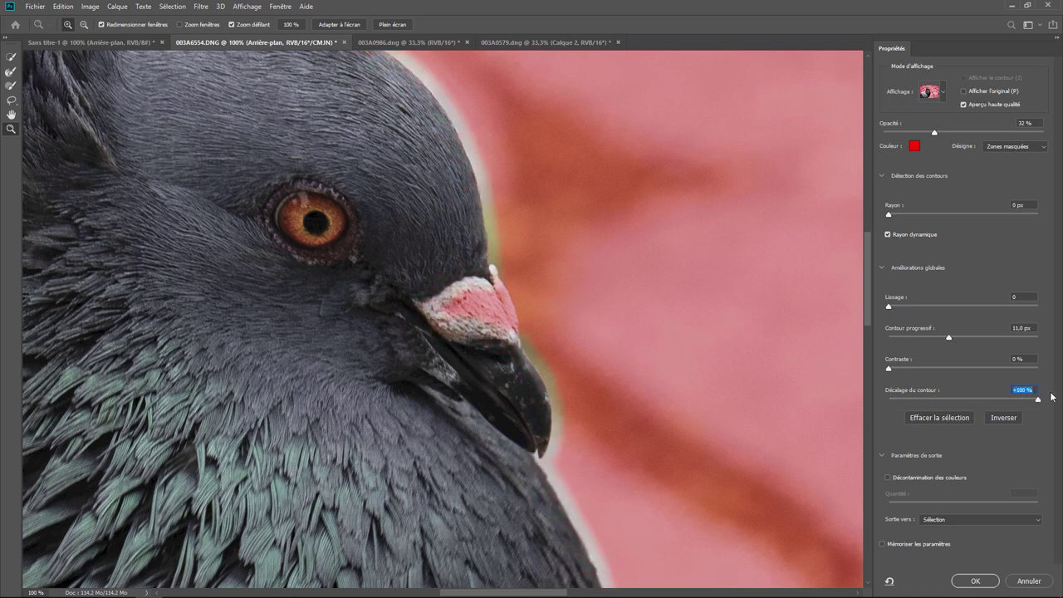
click(402, 348)
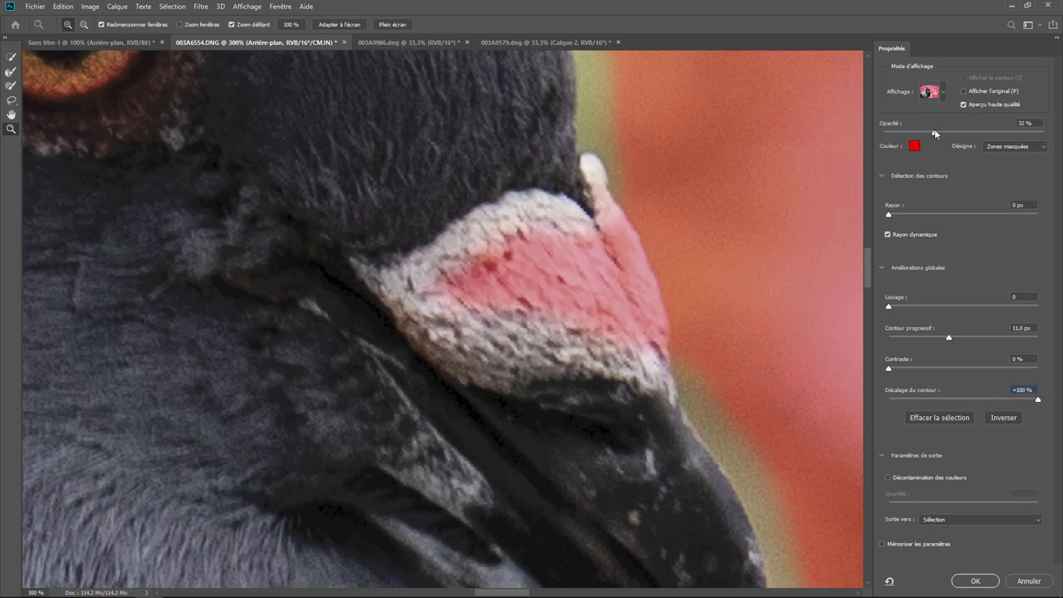
Set overlay opacity to 64%, Feather to 9.7 px and Shift Edge to +50%.
mouse_move(934, 131)
mouse_down()
mouse_move(996, 132)
mouse_move(986, 130)
mouse_up()
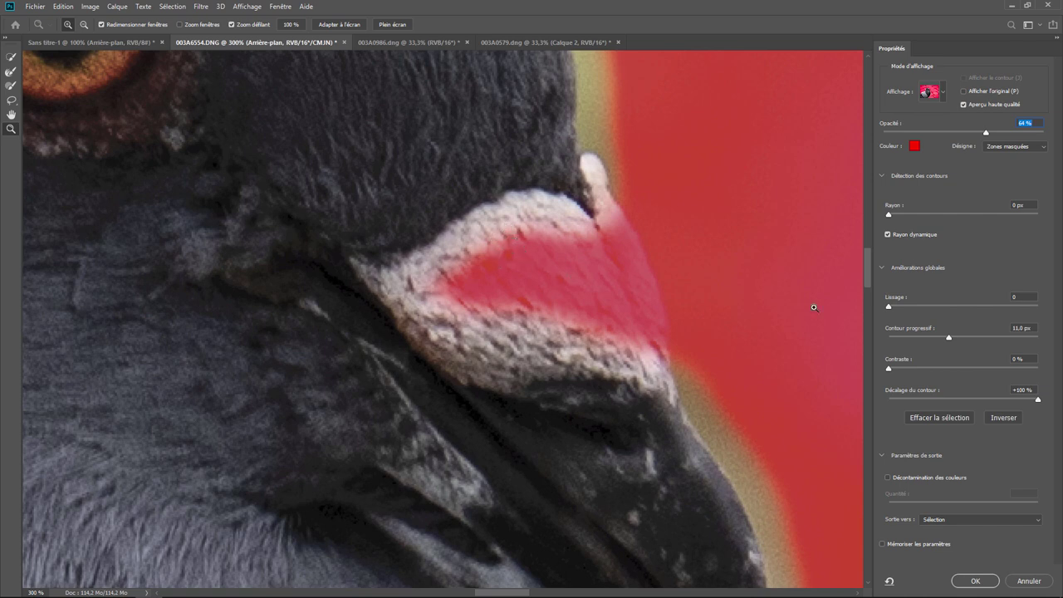
drag(951, 339, 948, 338)
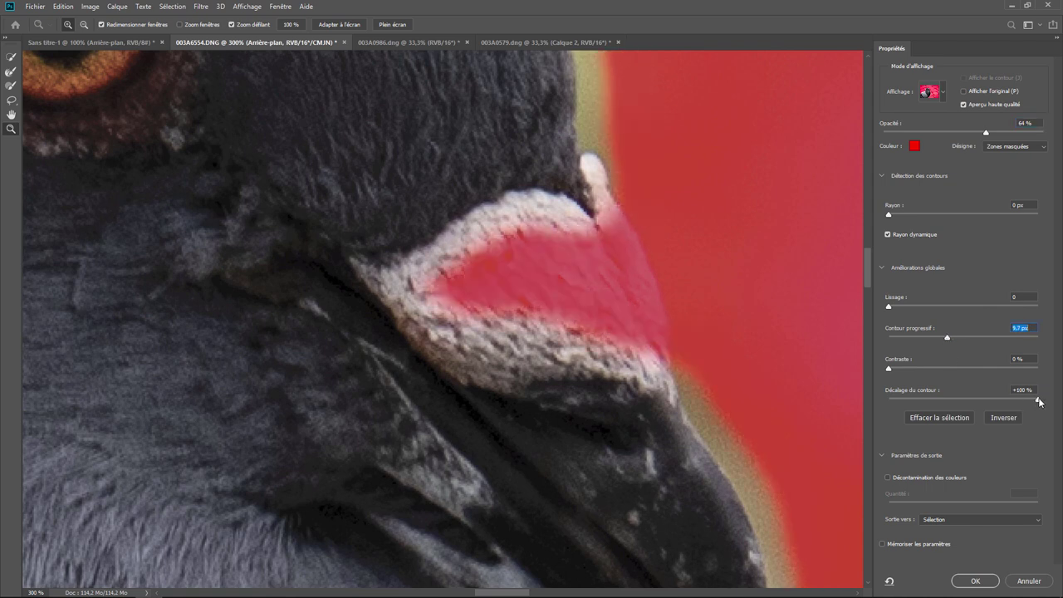
drag(1035, 400, 1000, 405)
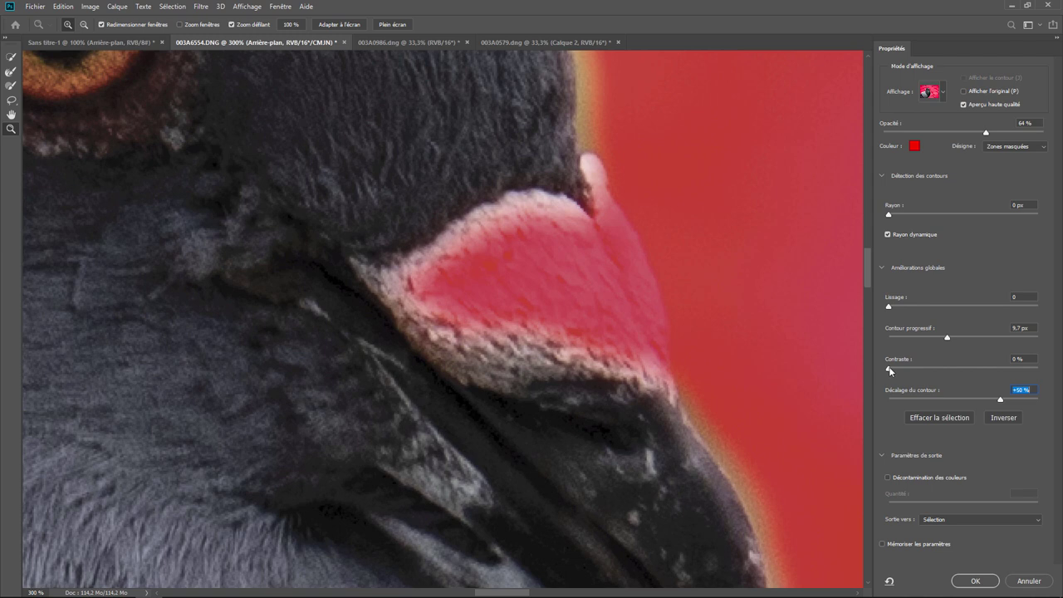
Test edge Contrast up to 96% and return it to 0%.
drag(891, 370, 1034, 370)
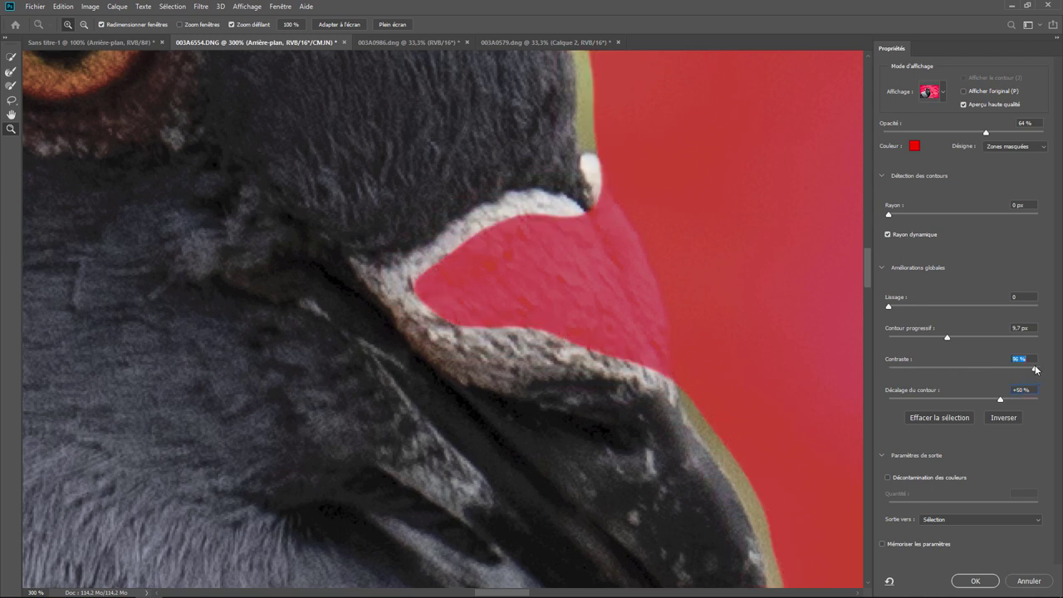
drag(1036, 370, 1033, 370)
drag(954, 369, 916, 367)
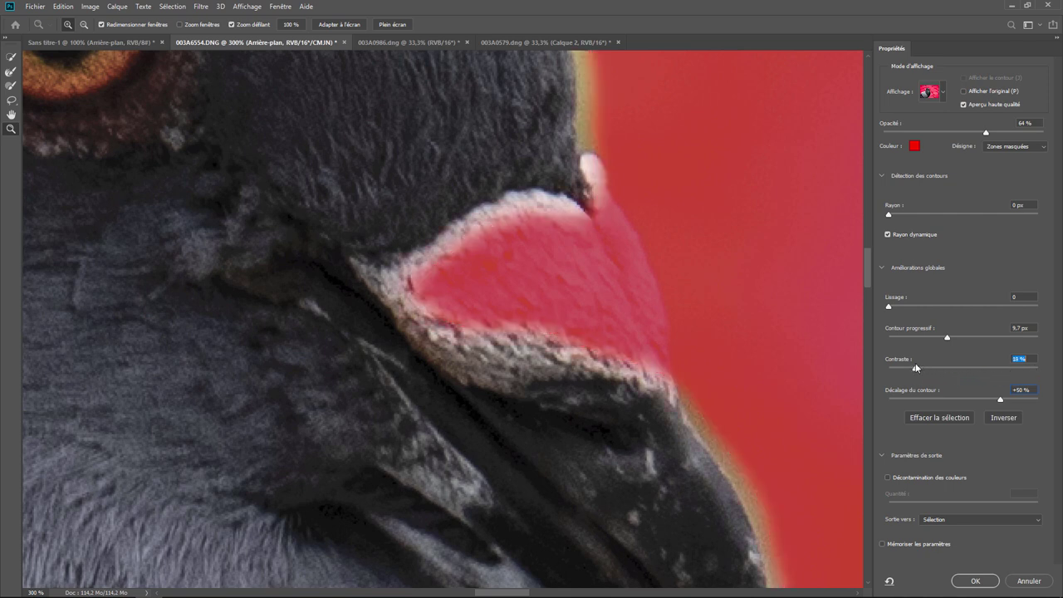
drag(896, 369, 887, 369)
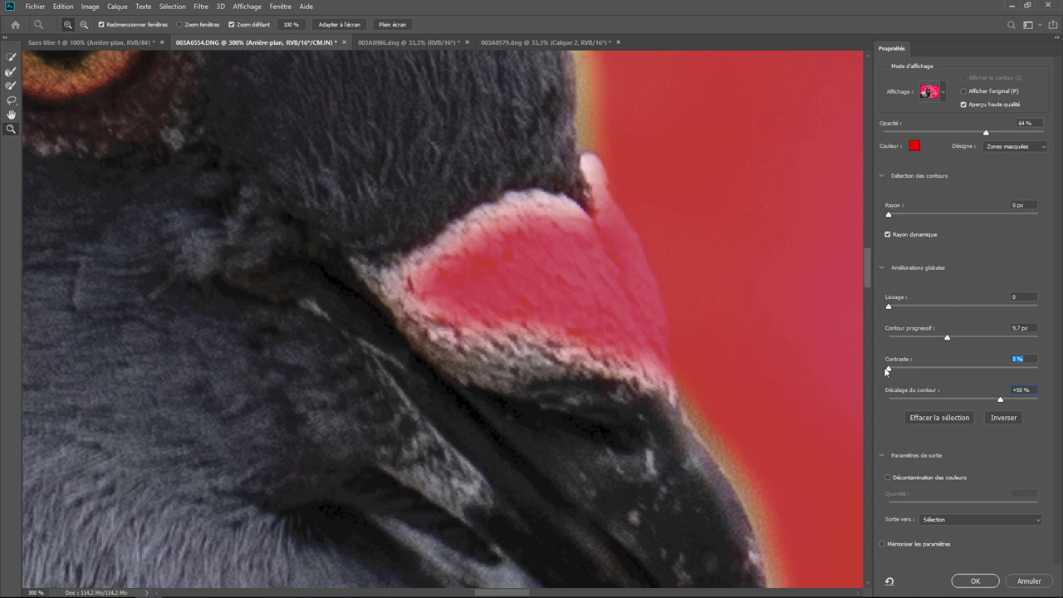
Collapse Global Refinements and keep Selection as the Output To destination.
click(881, 267)
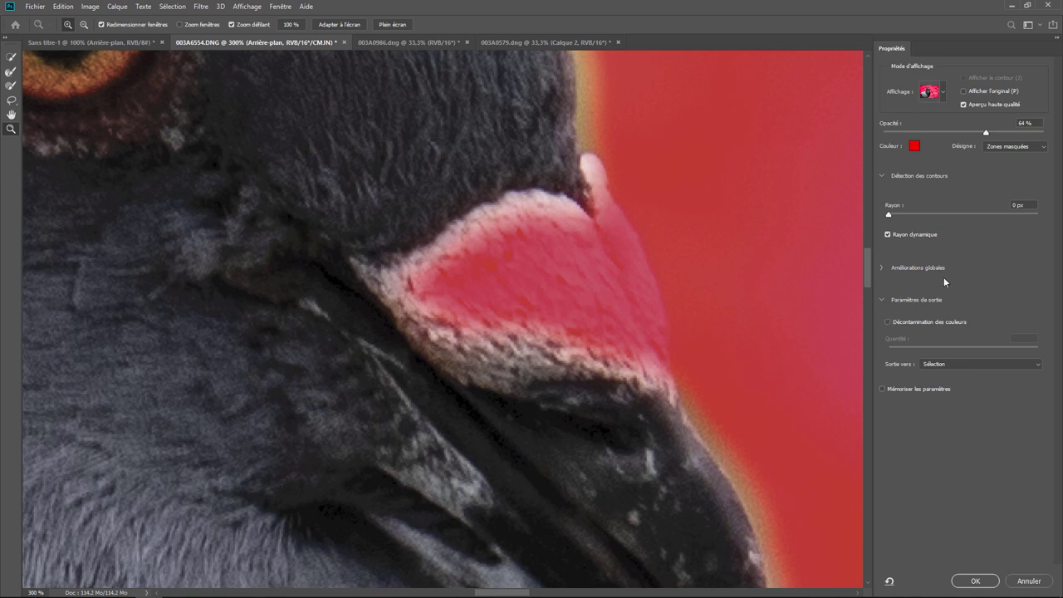
click(942, 364)
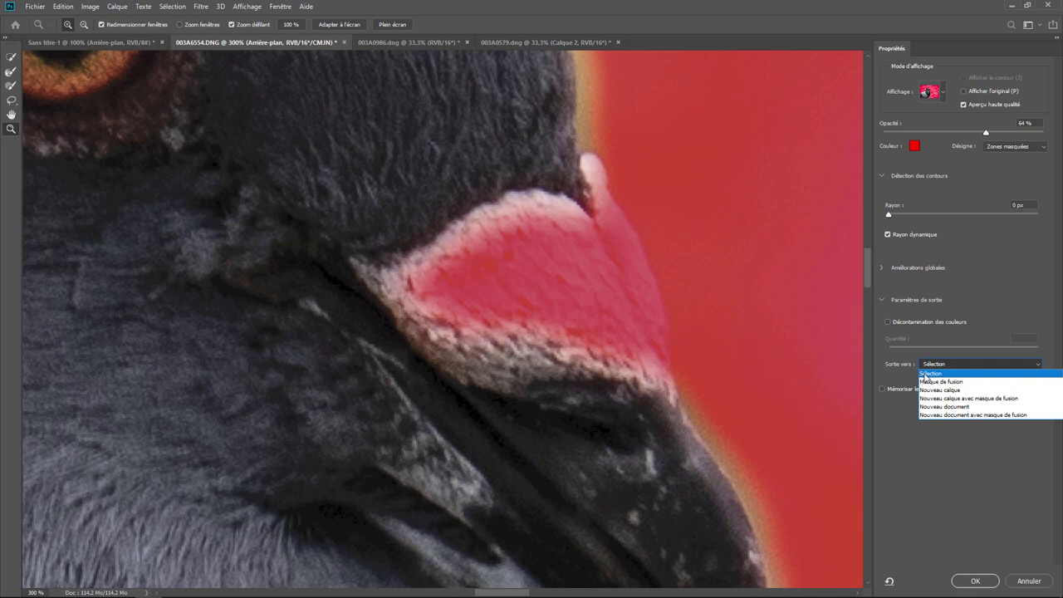
click(927, 374)
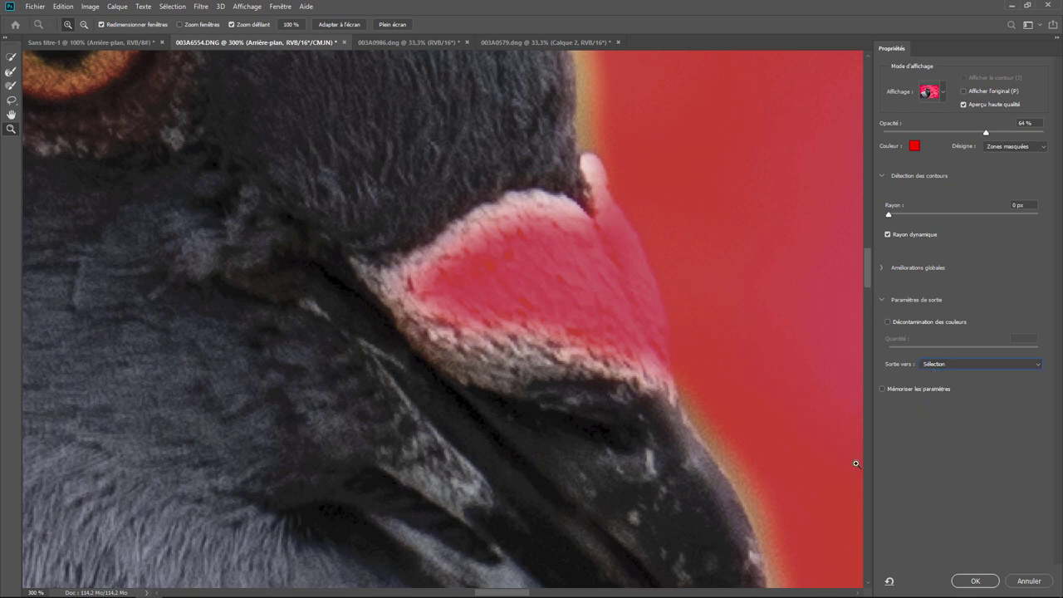
Apply the refinement with OK and zoom out to view the whole pigeon.
click(975, 581)
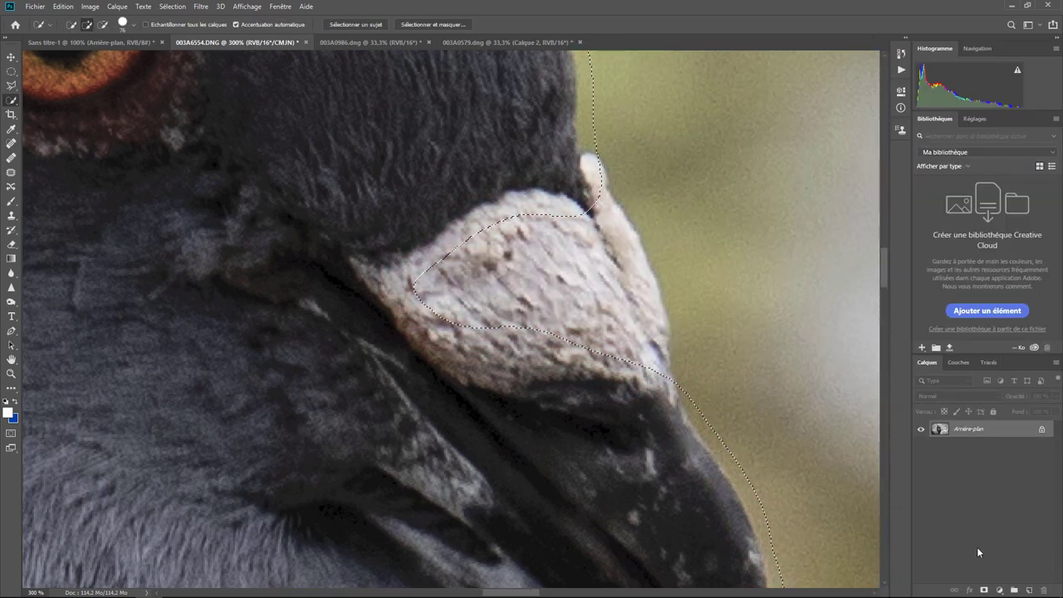
key(ctrl+minus)
key(ctrl+minus)
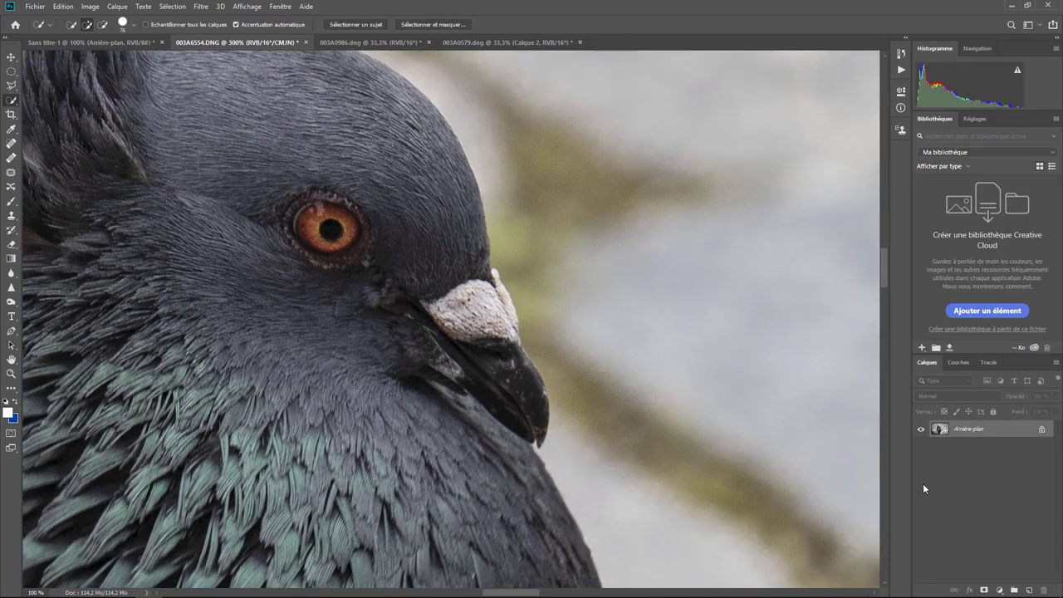
key(ctrl+minus)
key(ctrl+minus)
key(ctrl+minus)
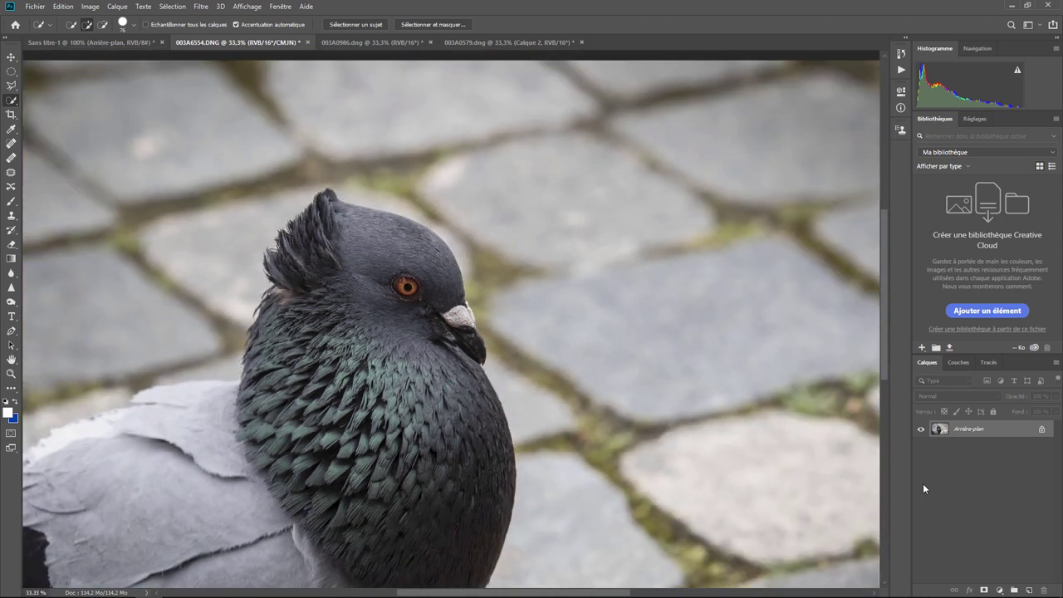
key(ctrl+minus)
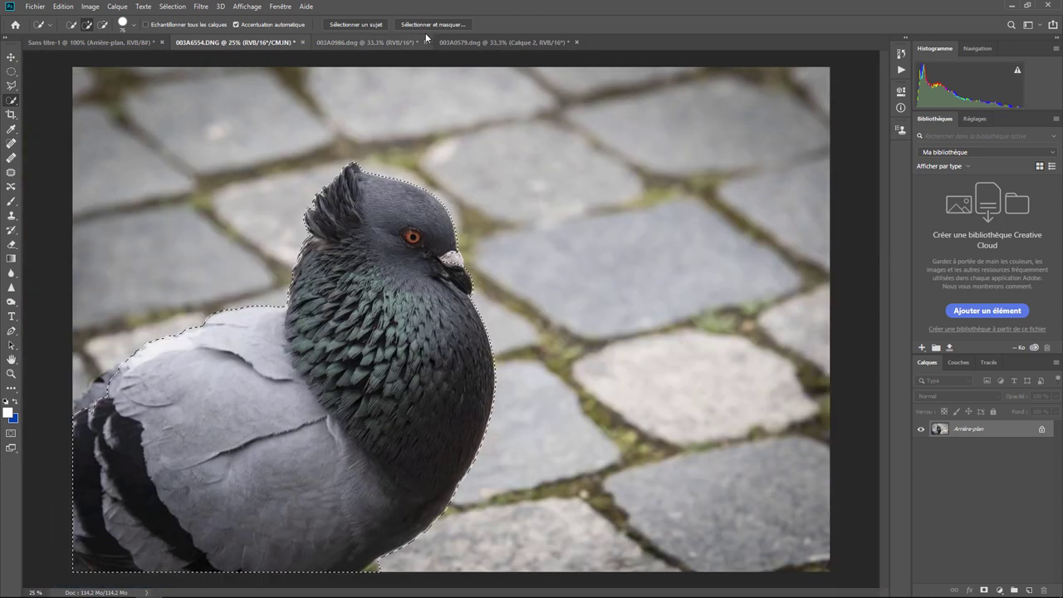
Reapply Select and Mask with Layer Mask output, then undo the resulting cutout.
click(414, 24)
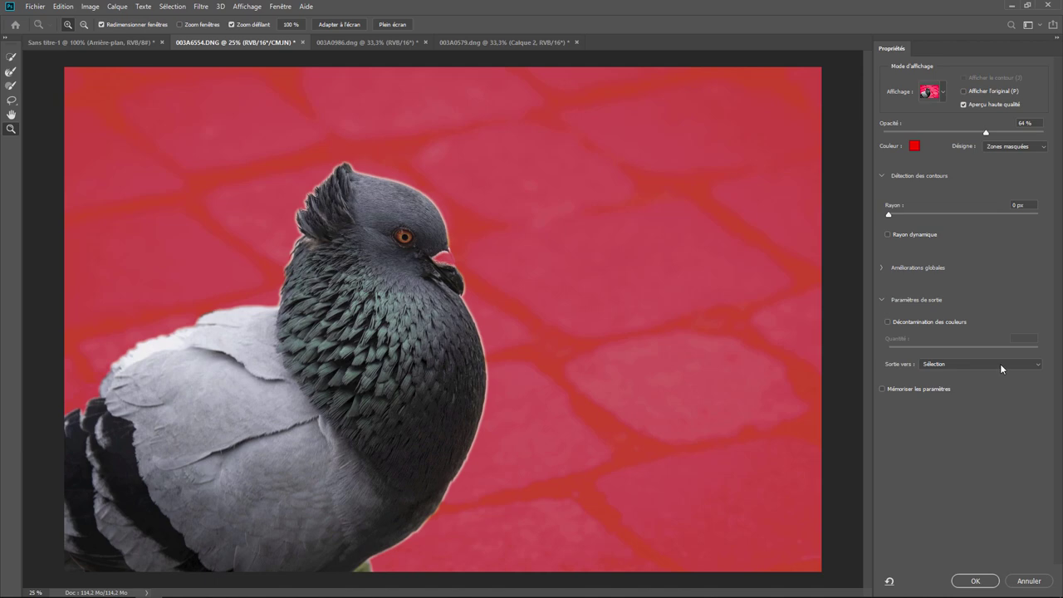
click(999, 364)
click(954, 375)
click(973, 581)
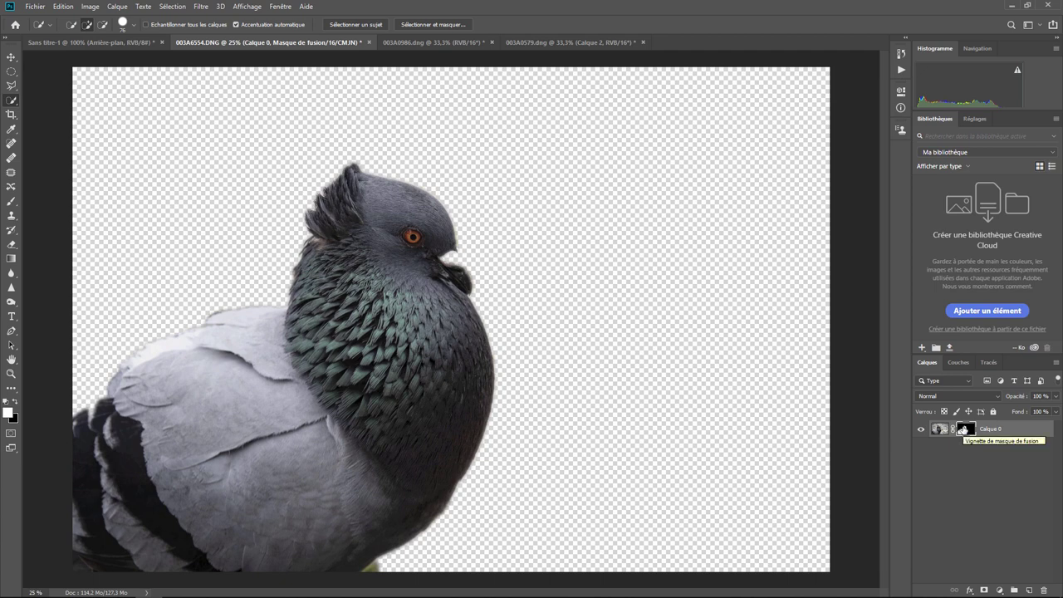
key(ctrl+z)
key(ctrl+z)
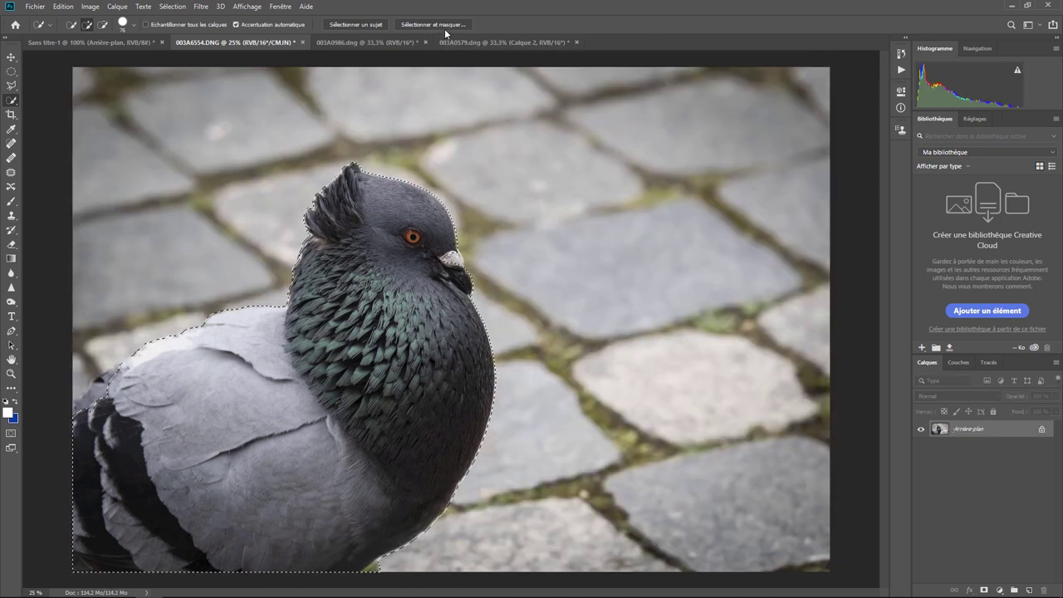
Output the refined pigeon selection to a new layer, then undo that cut-out.
click(445, 27)
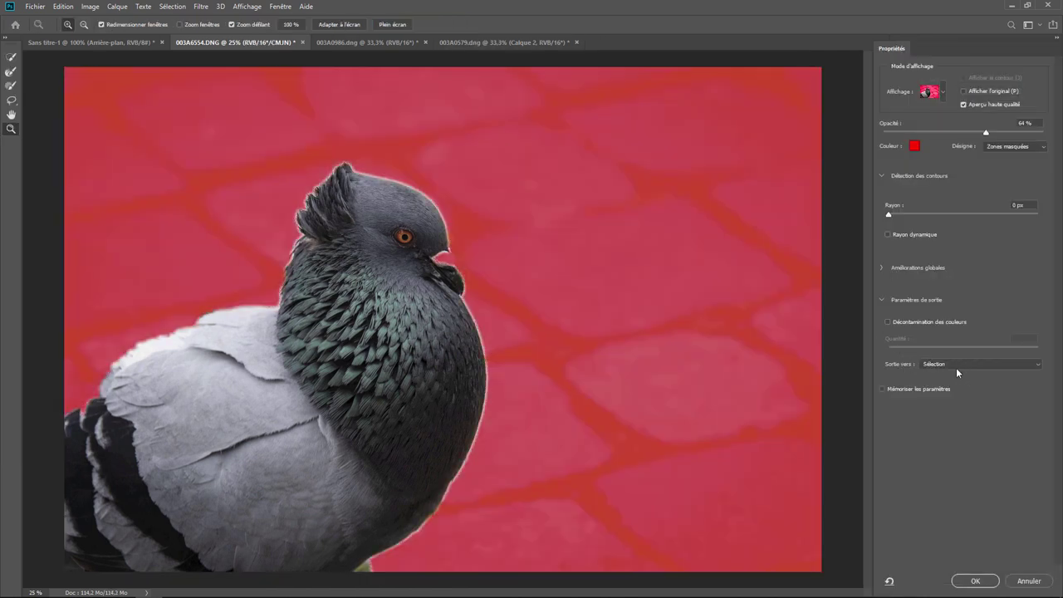
click(956, 369)
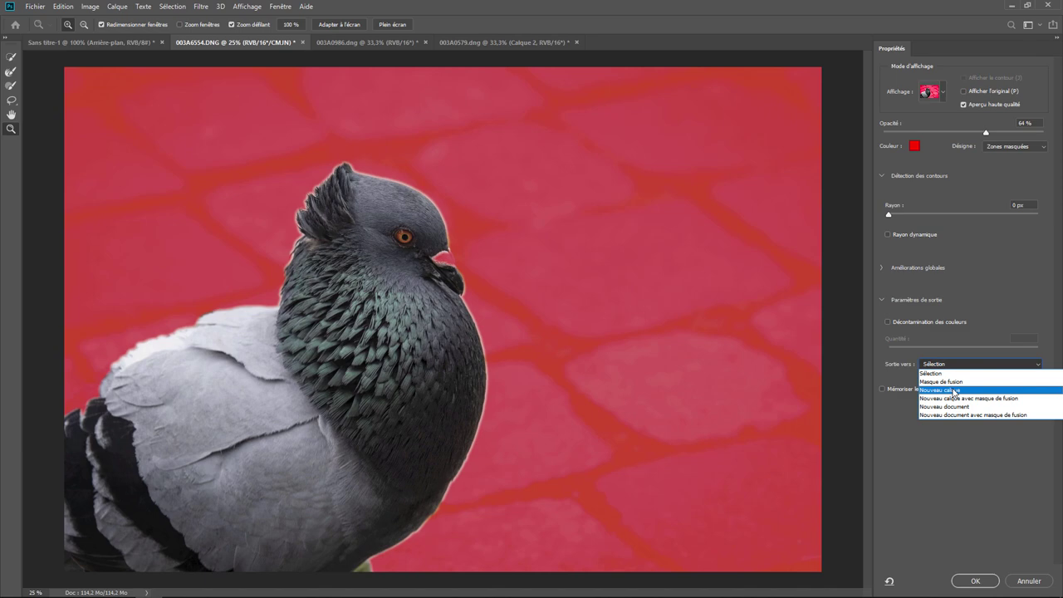
click(953, 392)
click(977, 581)
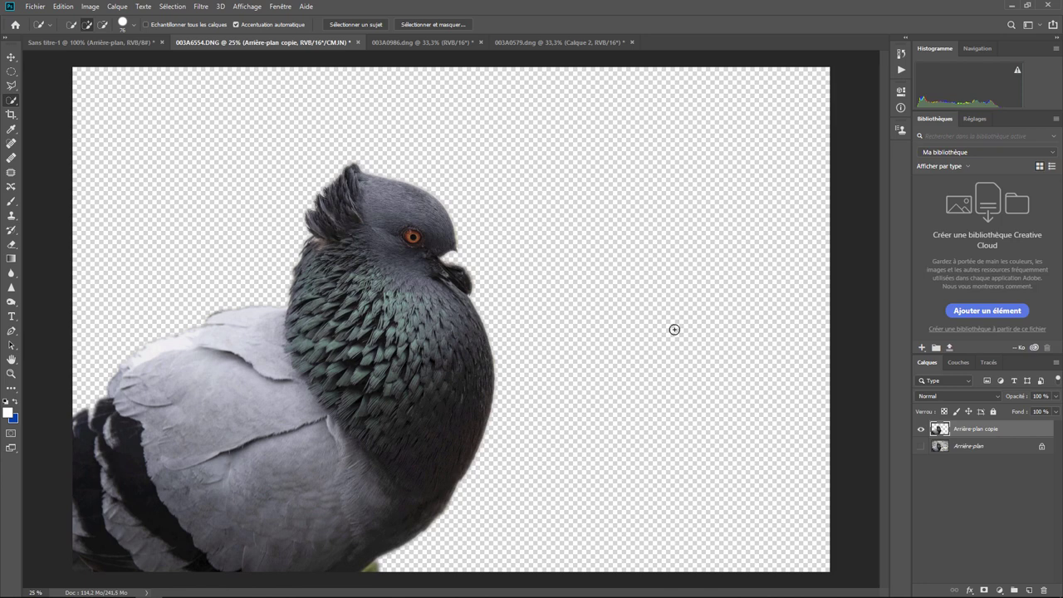
key(ctrl+z)
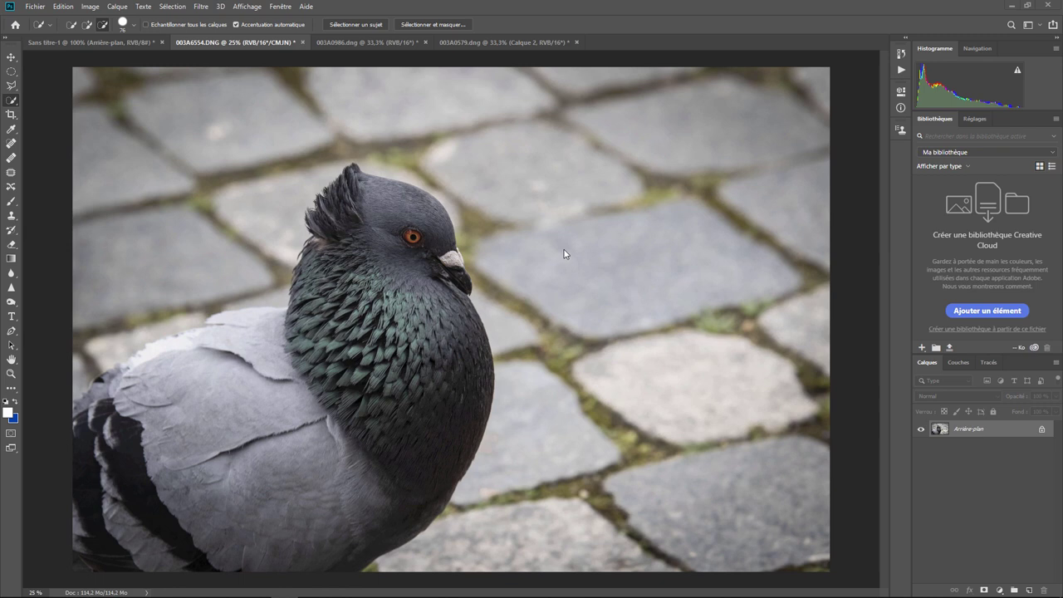
In the woman's 003A0579.dng photo, delete the top cut-out layer and lasso her head, hair and neckline.
click(367, 41)
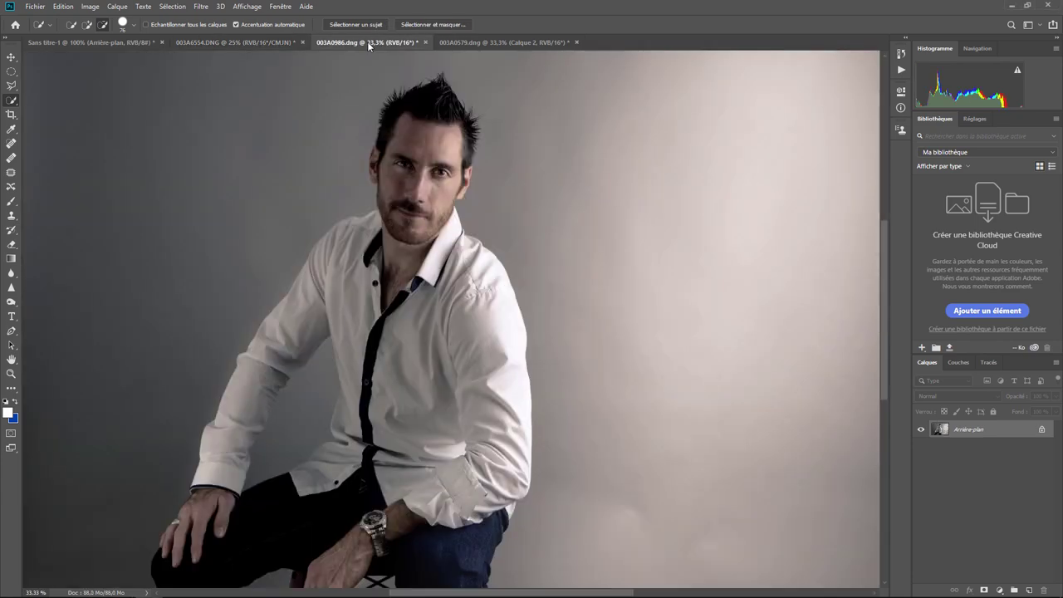
click(474, 42)
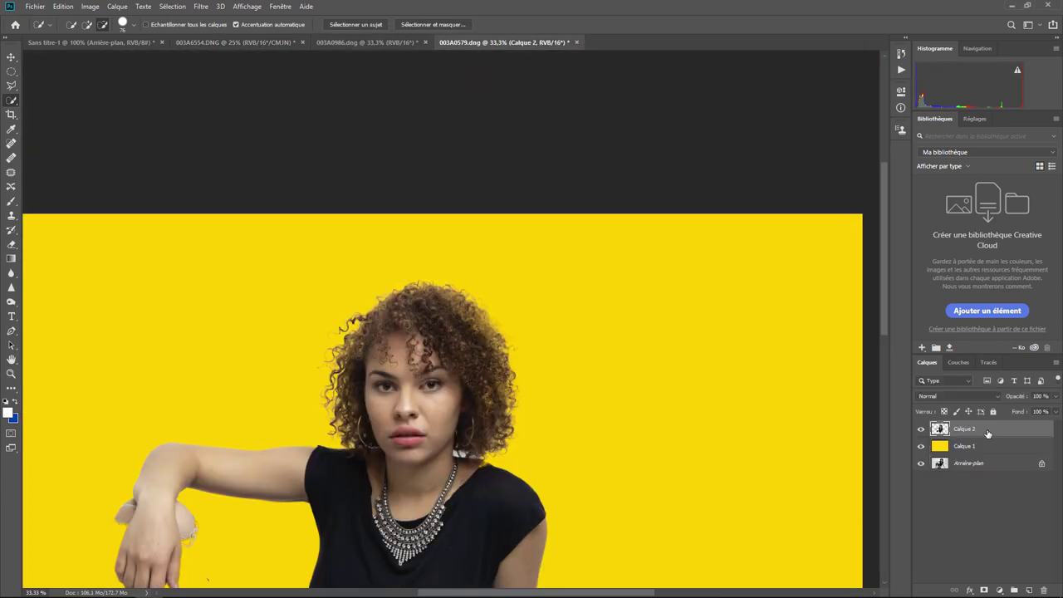
key(Delete)
key(Delete)
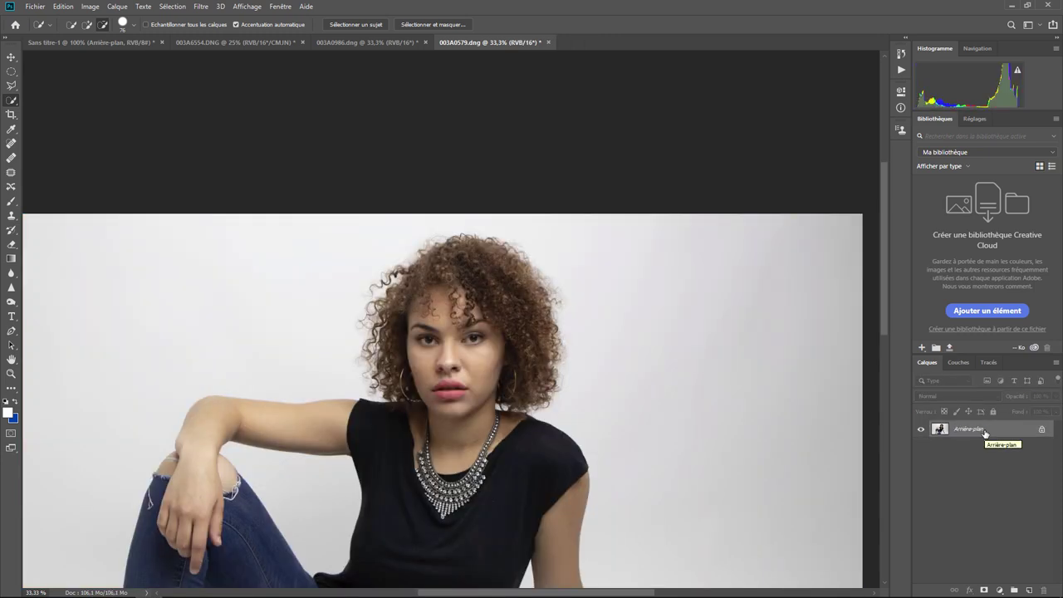
key(ctrl+minus)
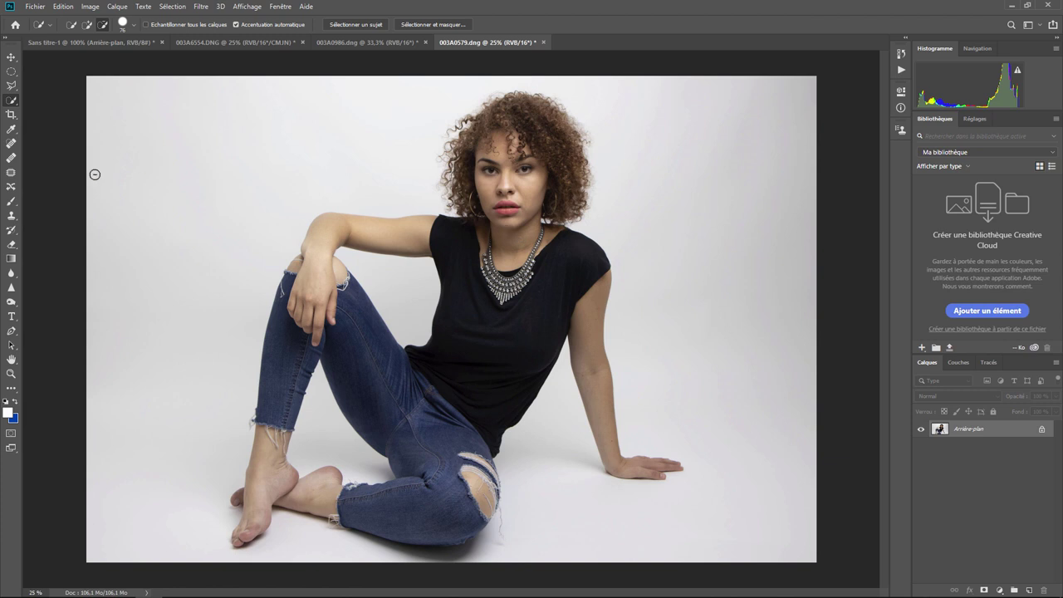
click(12, 85)
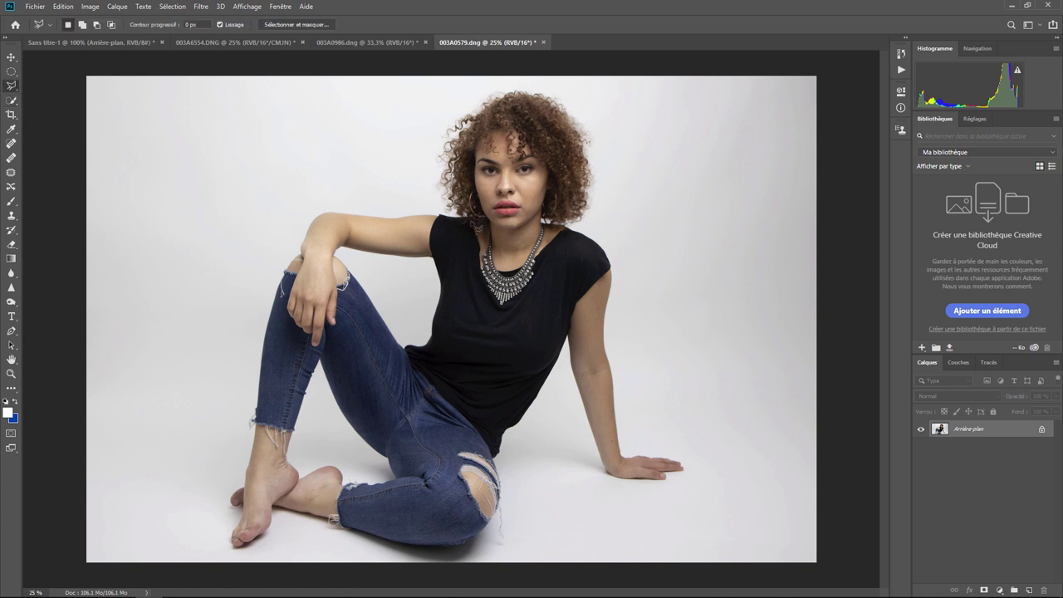
mouse_move(475, 235)
mouse_down()
mouse_move(481, 131)
mouse_move(520, 105)
mouse_move(550, 109)
mouse_move(583, 151)
mouse_move(584, 200)
mouse_move(547, 316)
mouse_move(502, 352)
mouse_move(465, 287)
mouse_move(469, 241)
mouse_up()
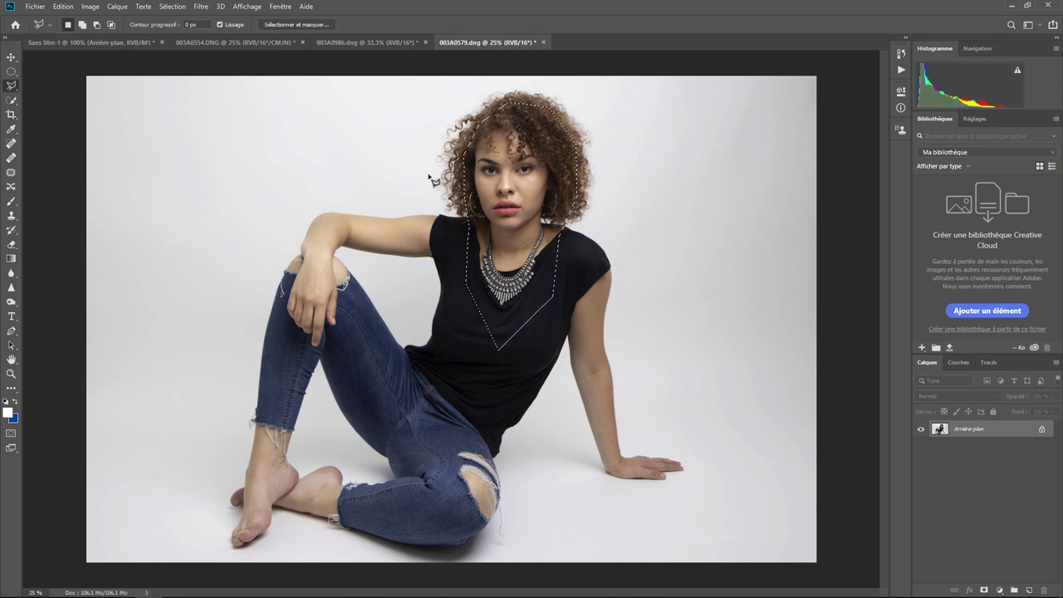
Enter Select and Mask zoomed on her face, with the Refine Edge Brush at 50% hardness.
key(ctrl+alt+r)
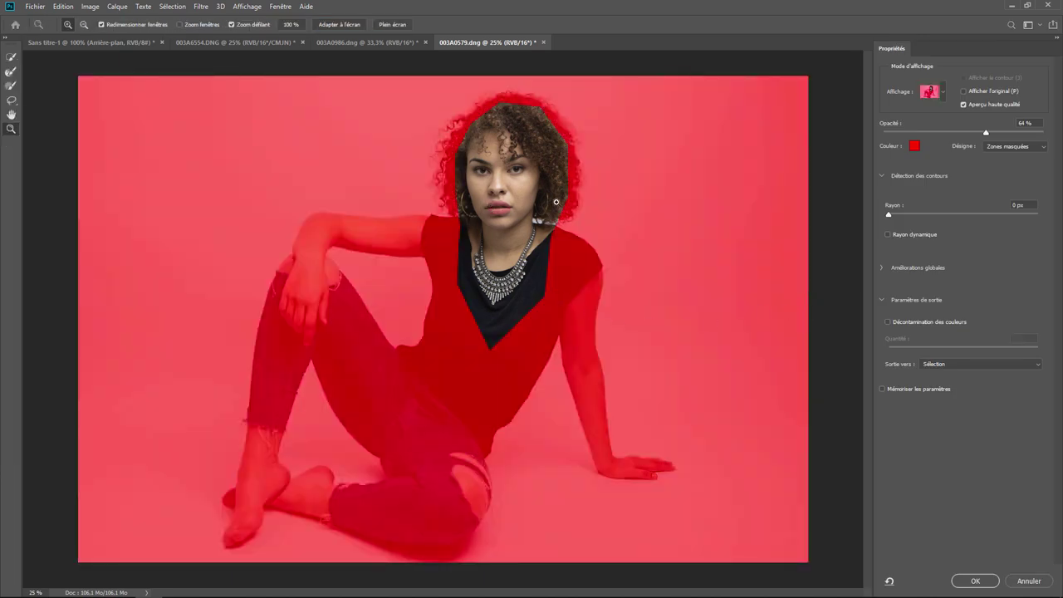
key(ctrl+plus)
key(ctrl+plus)
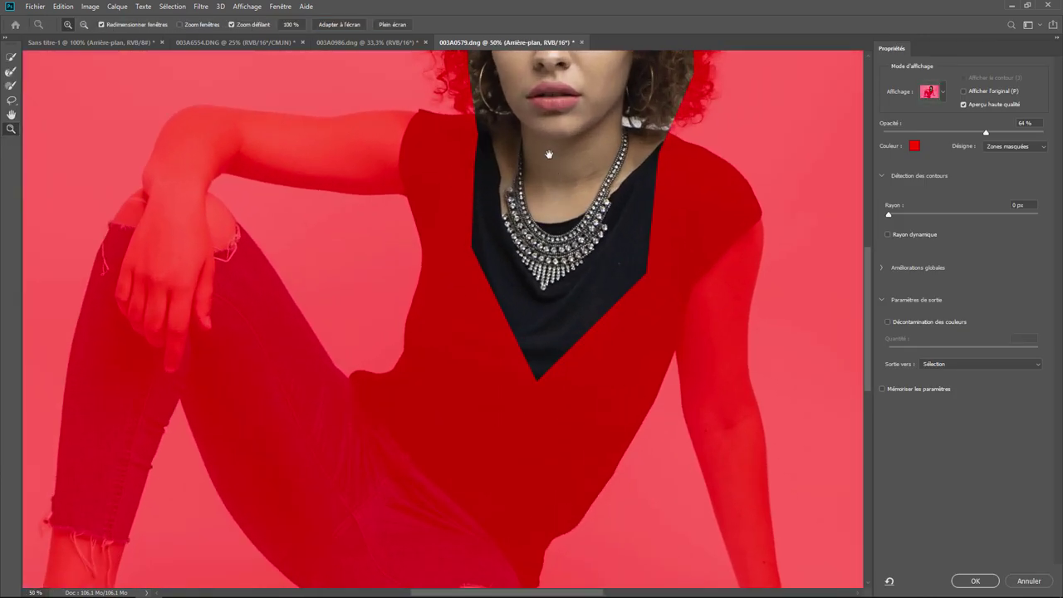
drag(551, 154, 458, 501)
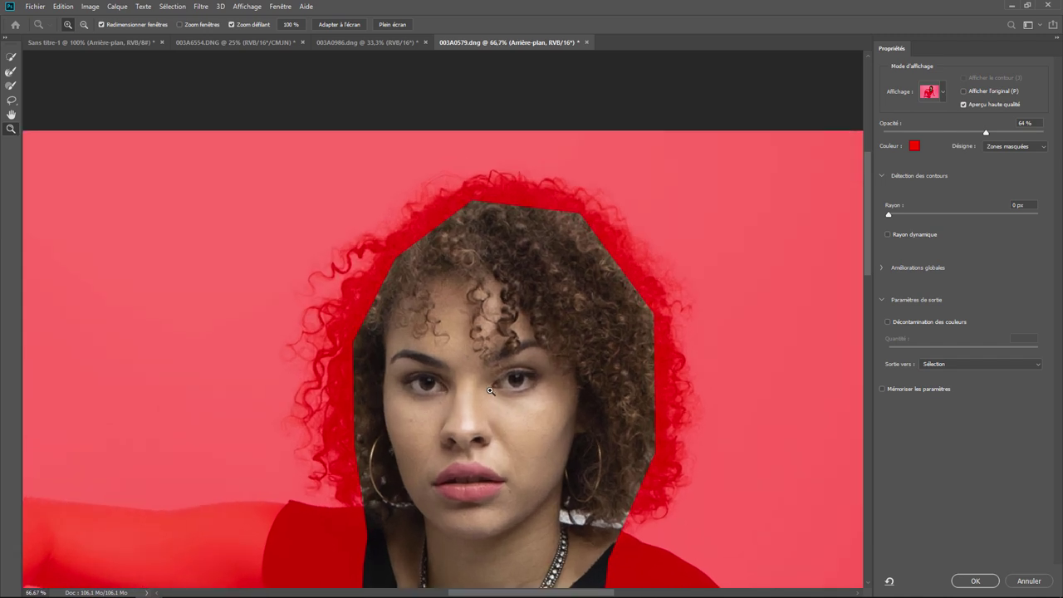
key(ctrl+plus)
click(10, 73)
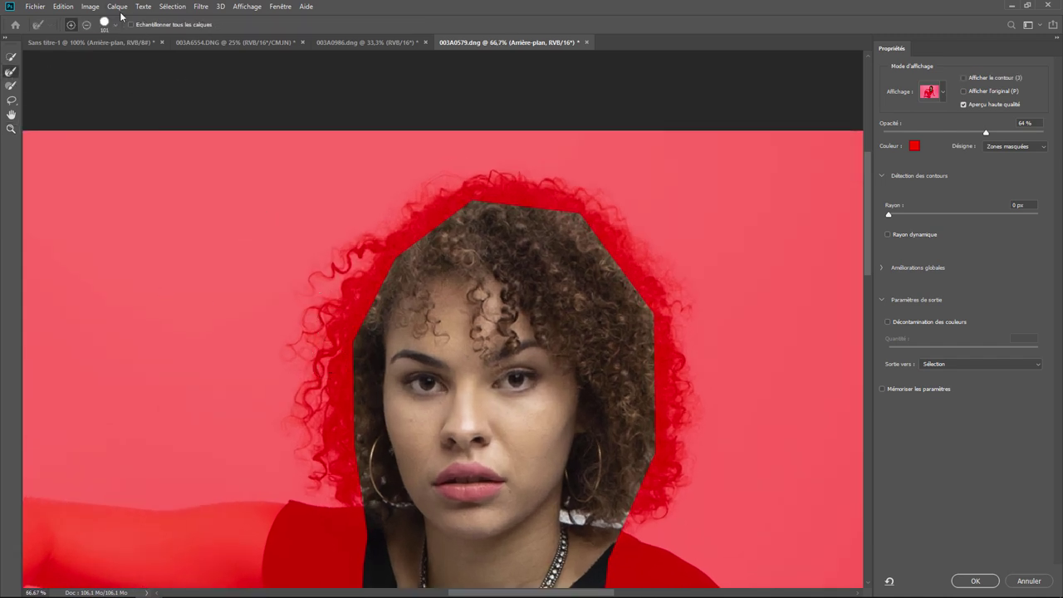
click(117, 27)
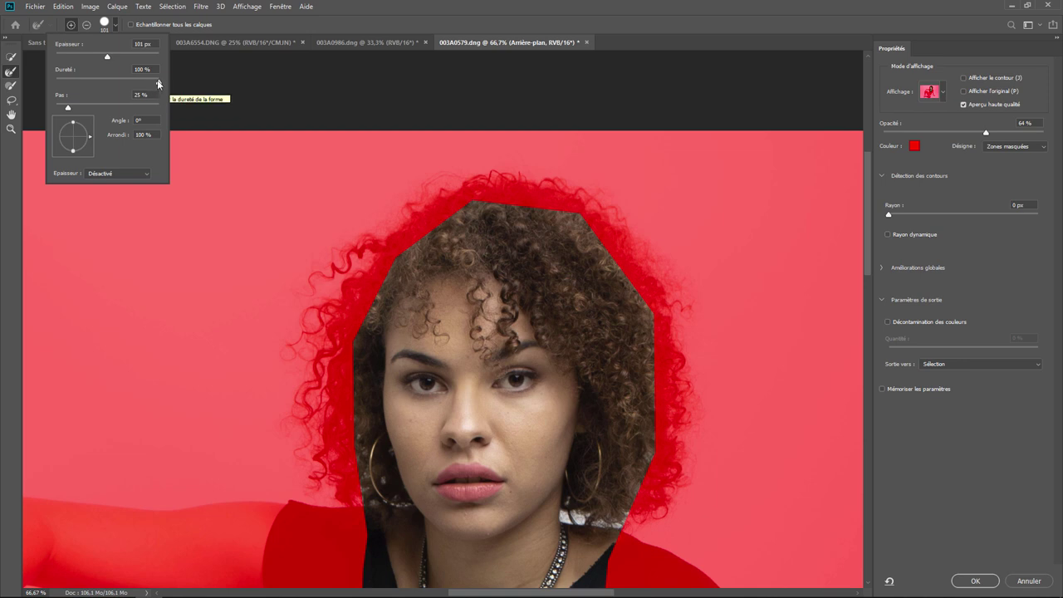
drag(158, 83, 107, 83)
Refine her left, top and side curl edges, then paint out the reddish spot in her hair.
click(357, 318)
mouse_move(357, 318)
mouse_down()
mouse_move(402, 243)
mouse_move(302, 401)
mouse_move(317, 455)
mouse_move(340, 362)
mouse_move(333, 263)
mouse_move(415, 235)
mouse_move(413, 214)
mouse_up()
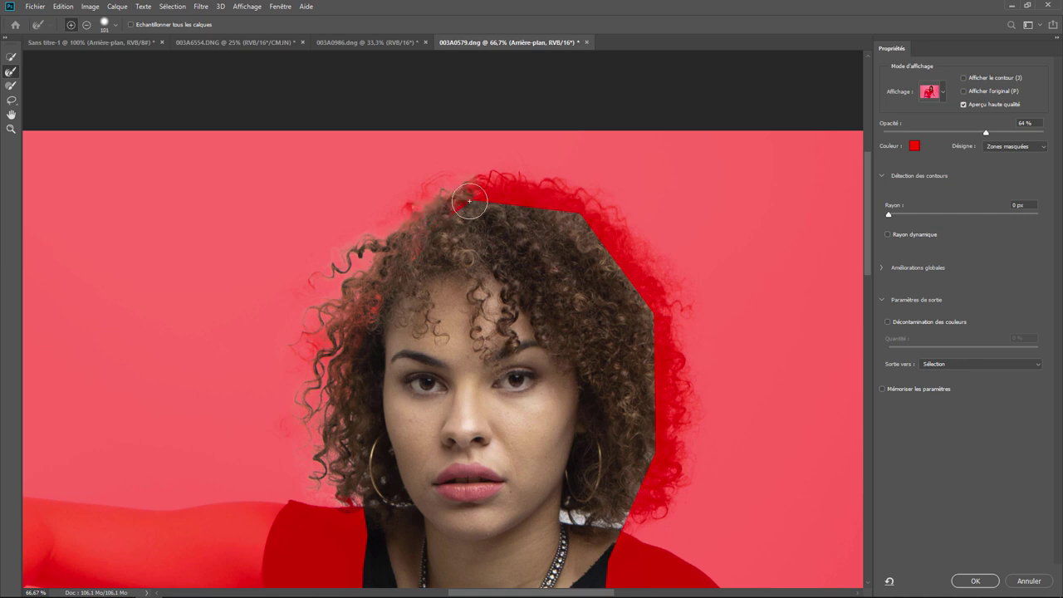
mouse_move(470, 180)
mouse_down()
mouse_move(560, 201)
mouse_move(570, 191)
mouse_move(611, 210)
mouse_move(673, 302)
mouse_move(584, 214)
mouse_move(645, 312)
mouse_move(667, 373)
mouse_move(670, 351)
mouse_move(676, 434)
mouse_move(670, 381)
mouse_move(653, 440)
mouse_move(658, 399)
mouse_move(679, 475)
mouse_move(673, 465)
mouse_move(639, 516)
mouse_move(644, 465)
mouse_move(638, 496)
mouse_up()
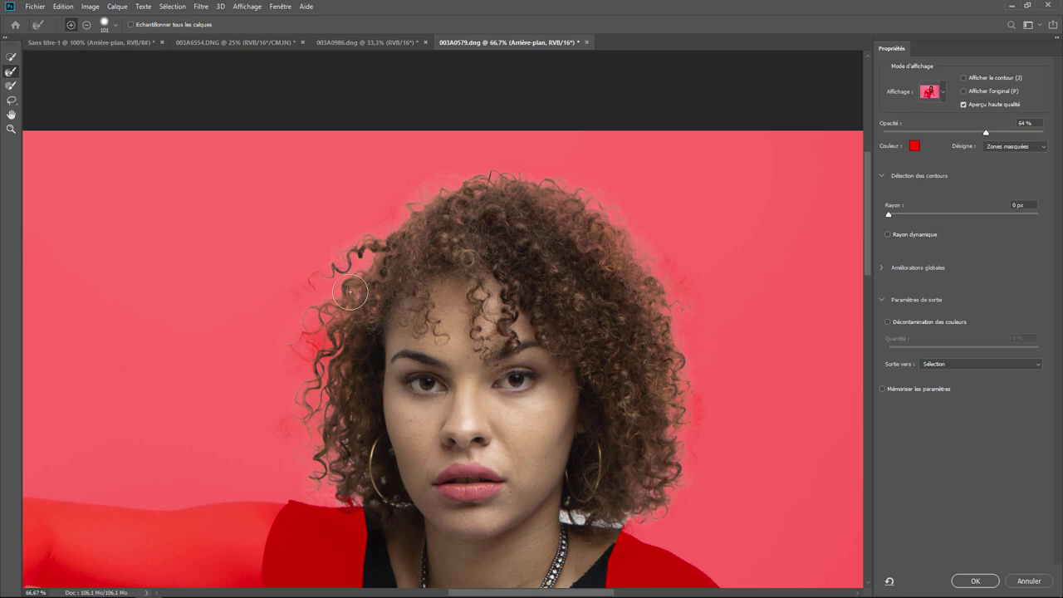
mouse_move(349, 291)
mouse_down()
mouse_move(305, 287)
mouse_move(332, 312)
mouse_move(313, 350)
mouse_move(337, 429)
mouse_up()
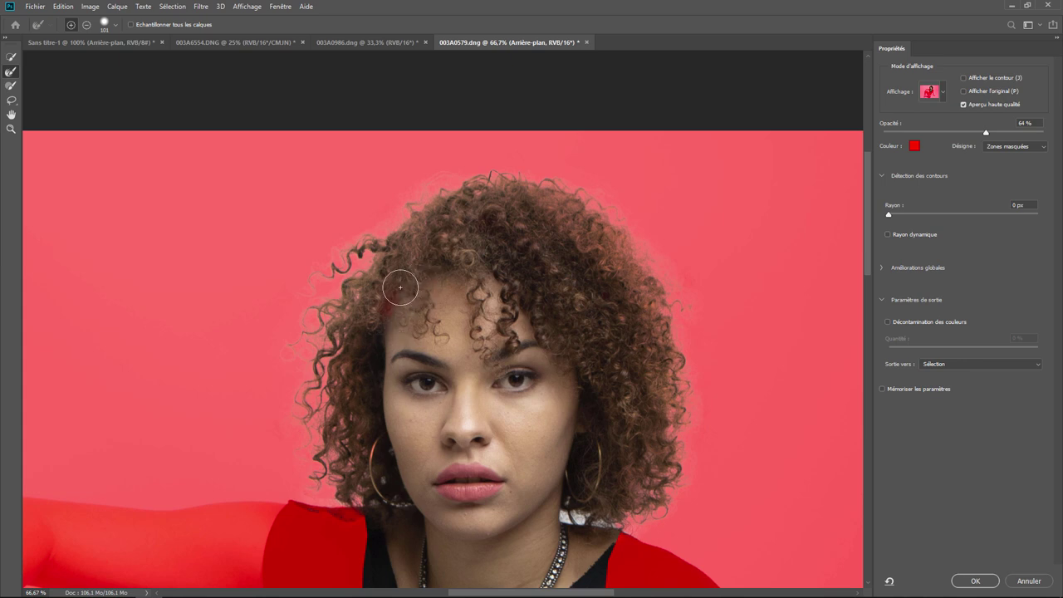
drag(399, 287, 397, 308)
click(12, 87)
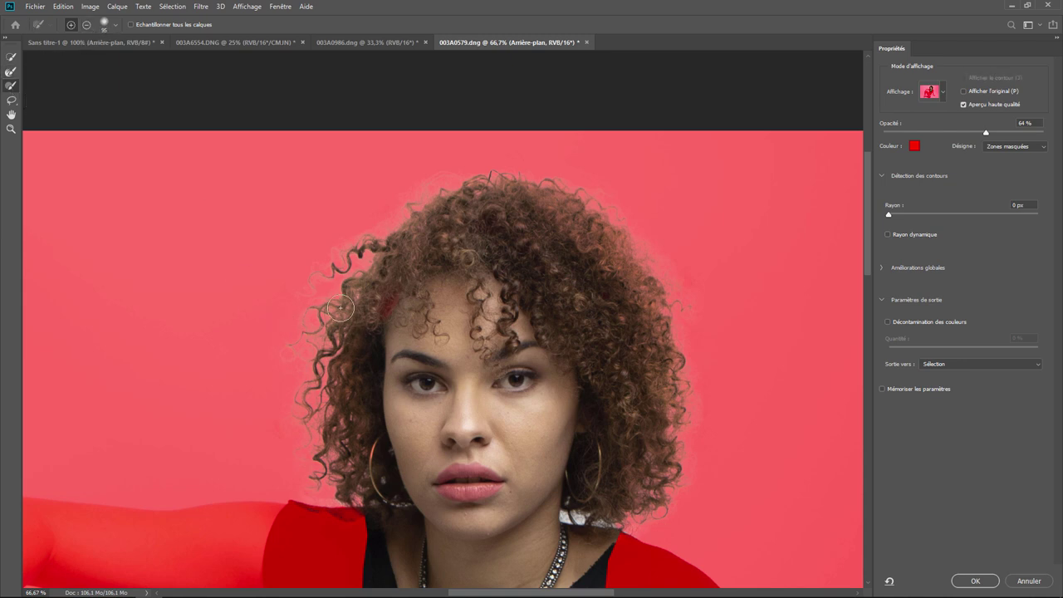
drag(380, 296, 386, 320)
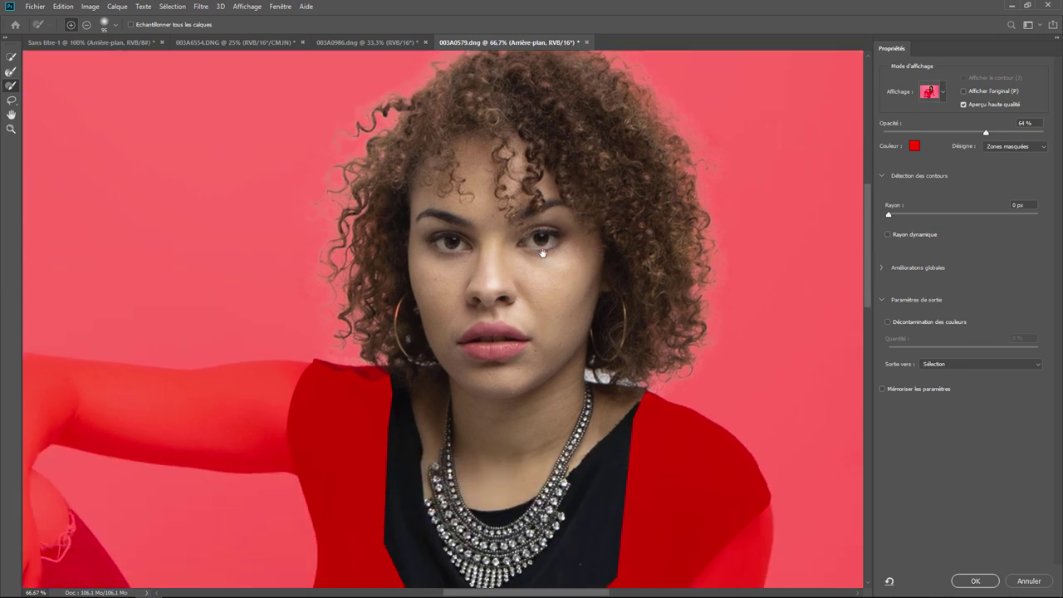
Paint her shoulder, necklace, black shirt and right arm into the selection with Quick Selection.
drag(508, 467, 545, 164)
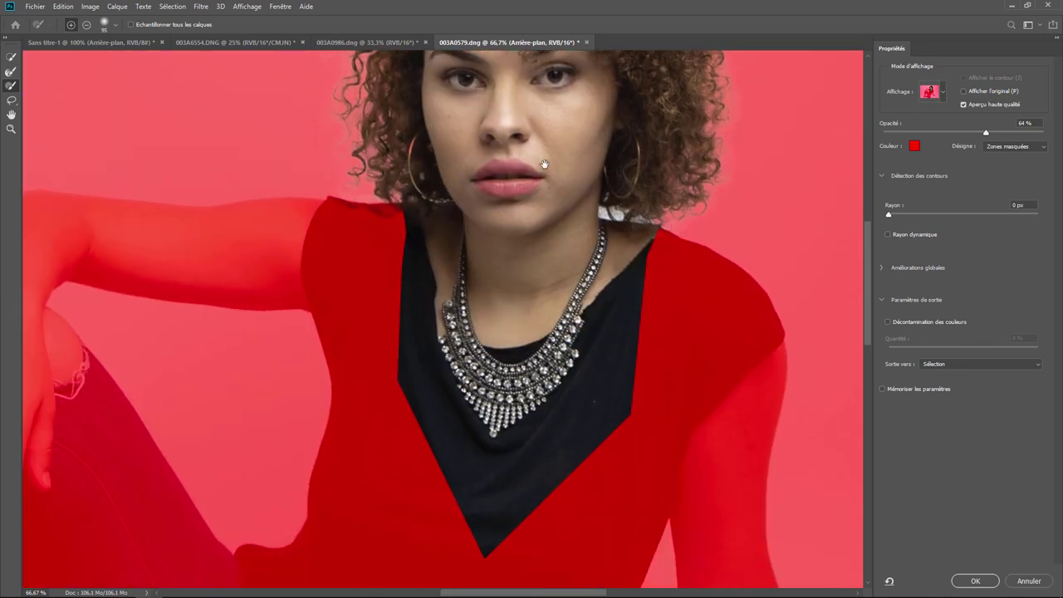
click(221, 244)
mouse_move(268, 250)
mouse_down()
mouse_move(395, 480)
mouse_move(400, 410)
mouse_move(383, 243)
mouse_up()
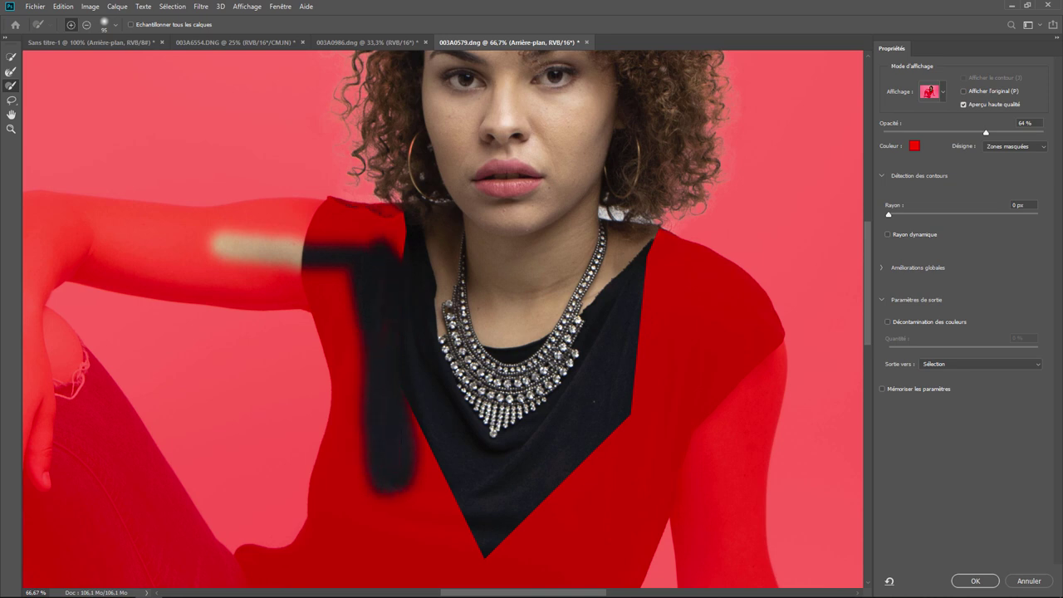
click(10, 58)
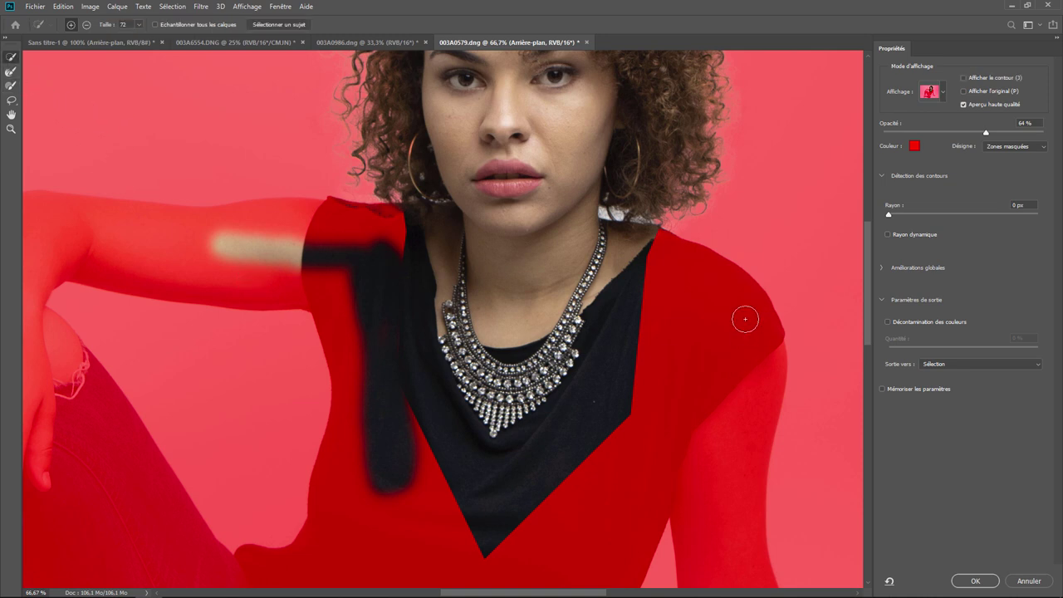
mouse_move(685, 289)
mouse_down()
mouse_move(730, 380)
mouse_move(726, 448)
mouse_up()
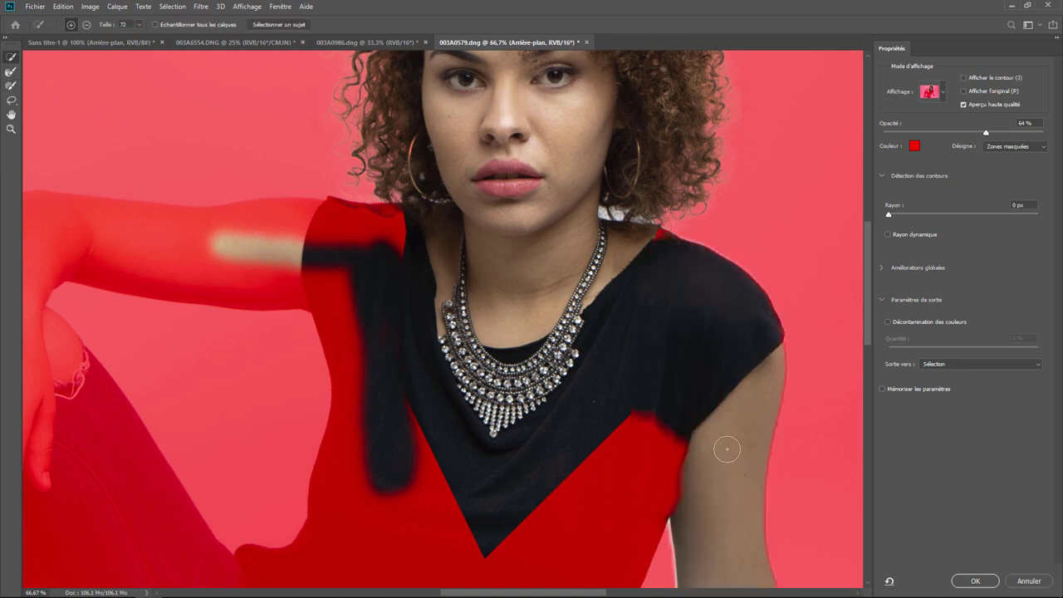
drag(611, 389, 576, 158)
mouse_move(543, 308)
mouse_down()
mouse_move(532, 148)
mouse_move(451, 284)
mouse_up()
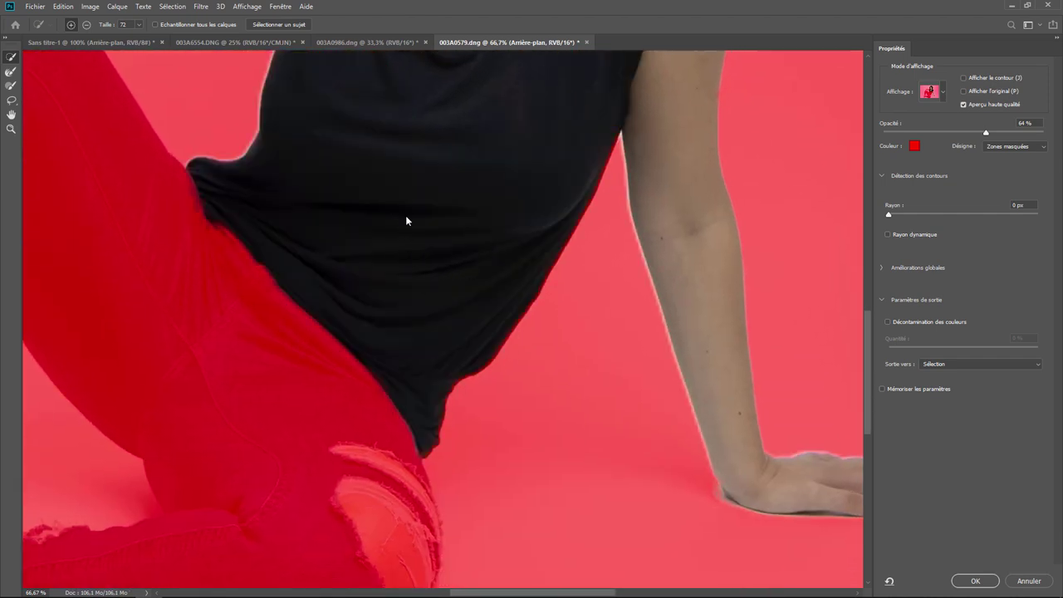
key(ctrl+0)
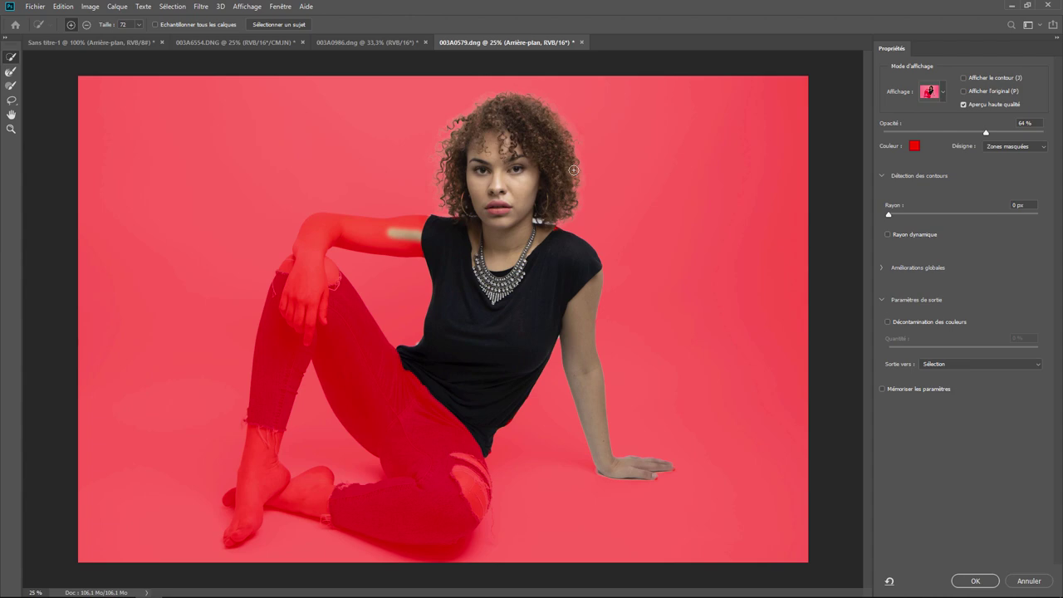
Apply the Select and Mask refinement and zoom to 100% to inspect the hair selection.
click(977, 581)
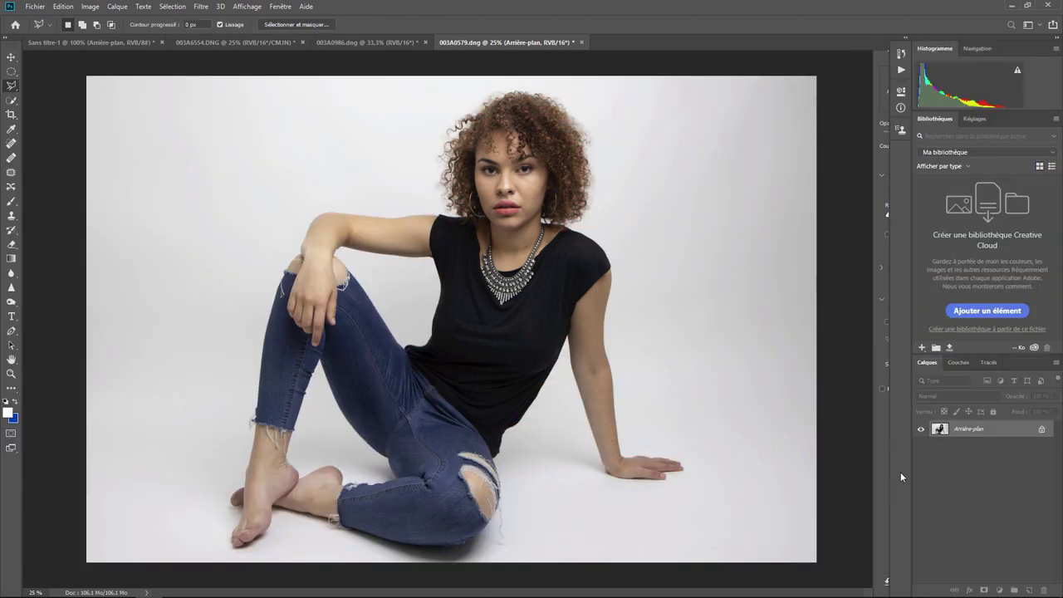
key(ctrl+plus)
key(ctrl+plus)
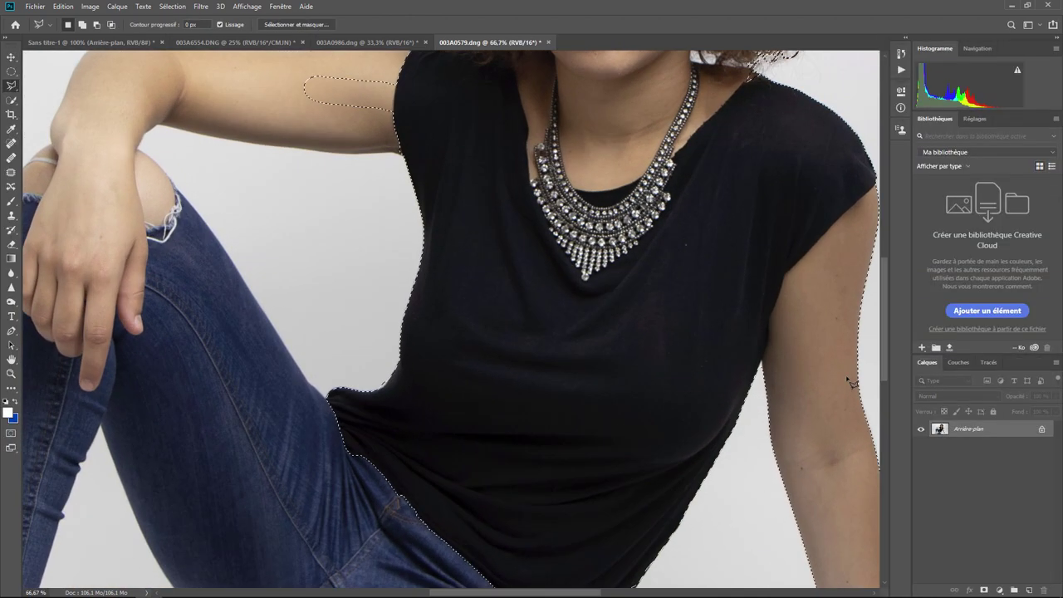
drag(626, 183, 584, 581)
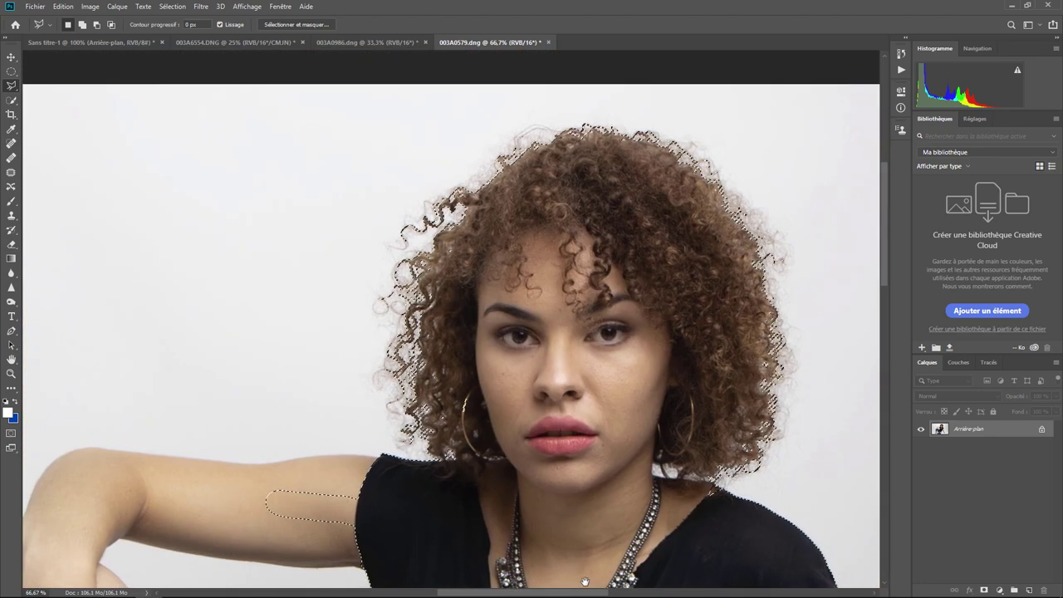
key(ctrl+plus)
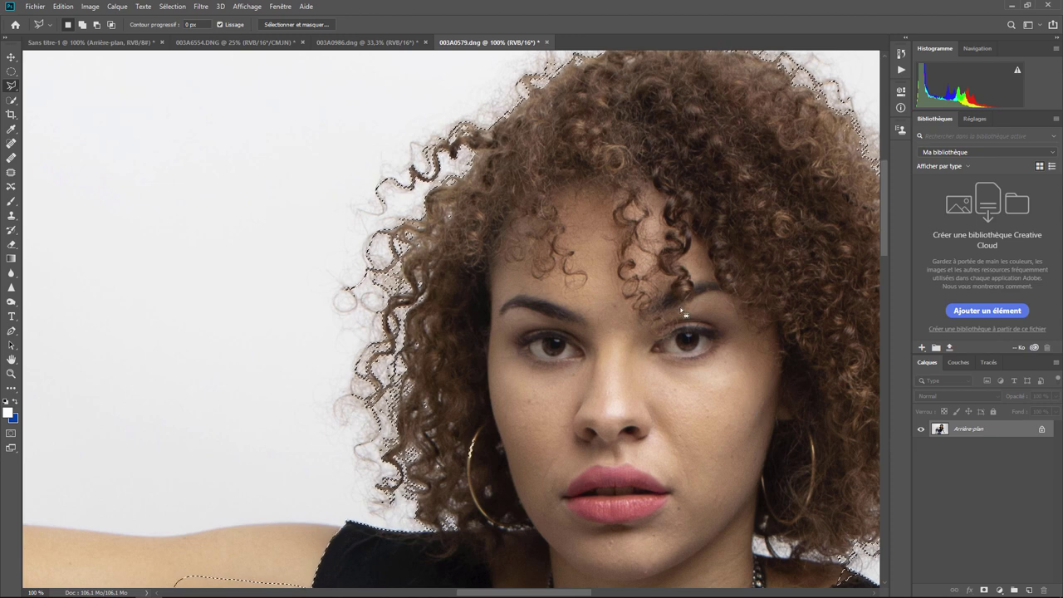
Copy the selected woman with Edition > Copier and clear the selection.
click(60, 8)
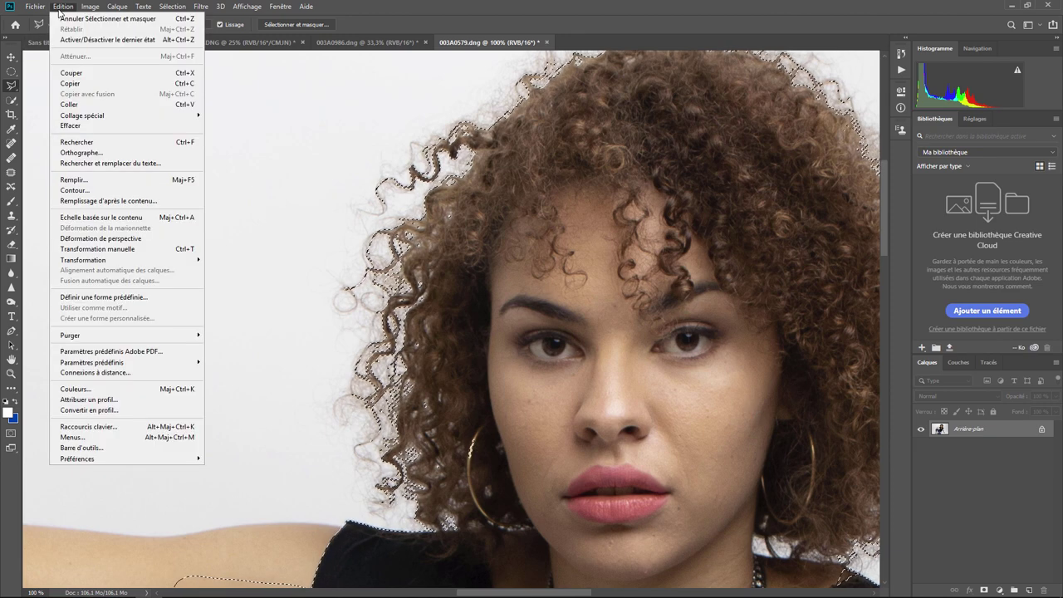
click(70, 84)
key(ctrl+d)
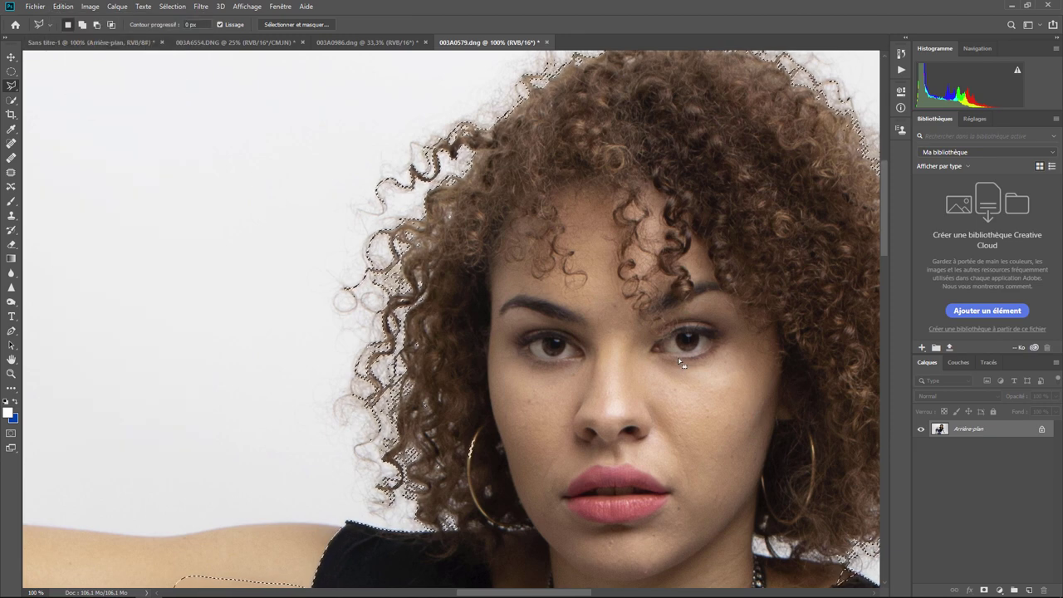
Add a new layer filled with the custom colour #ffcc00 and fit the canvas on screen.
click(1029, 590)
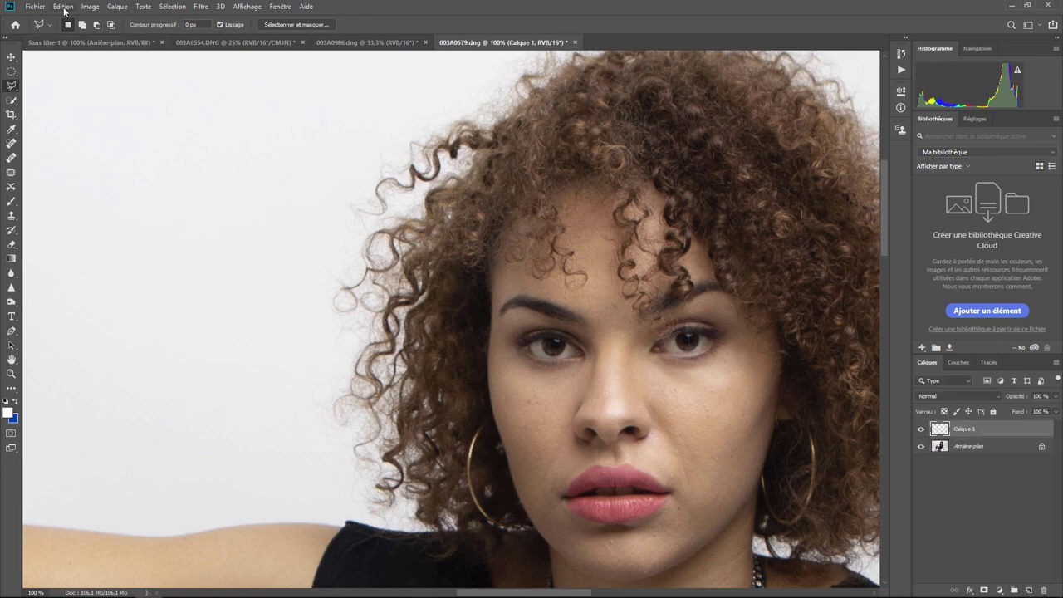
click(63, 6)
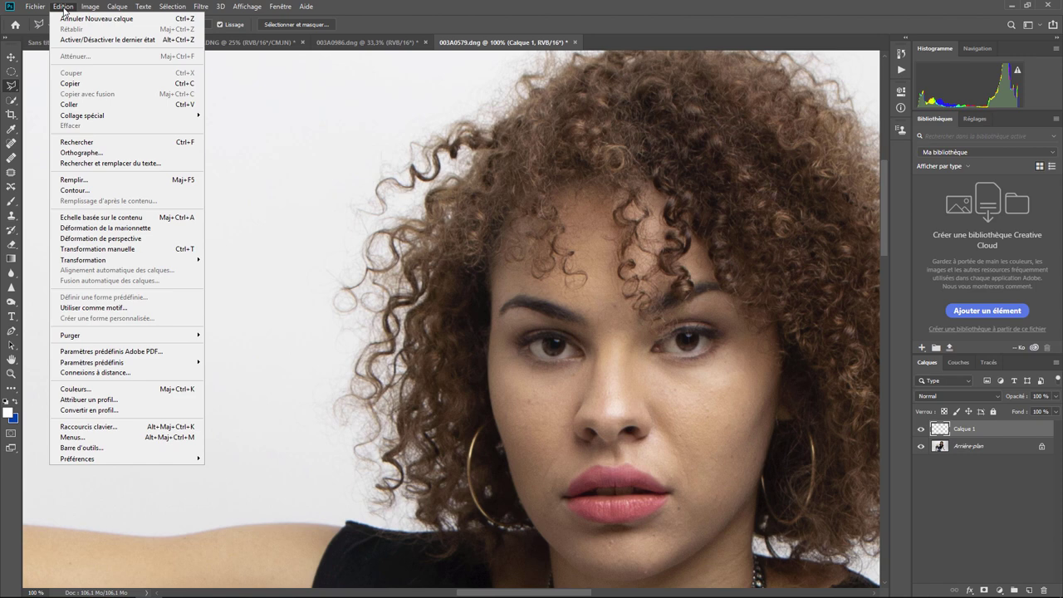
click(95, 172)
click(755, 221)
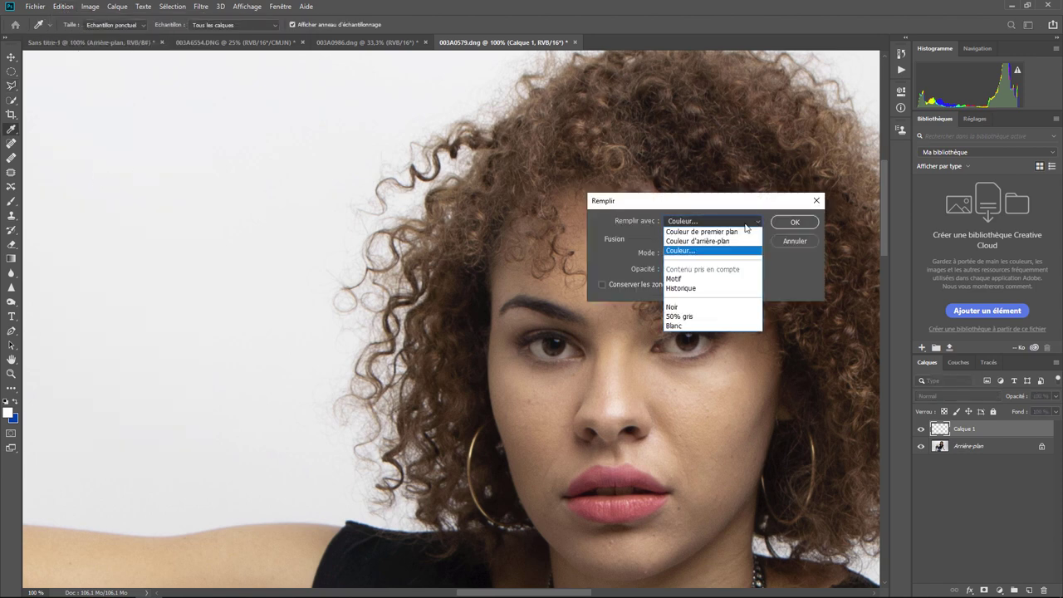
click(708, 247)
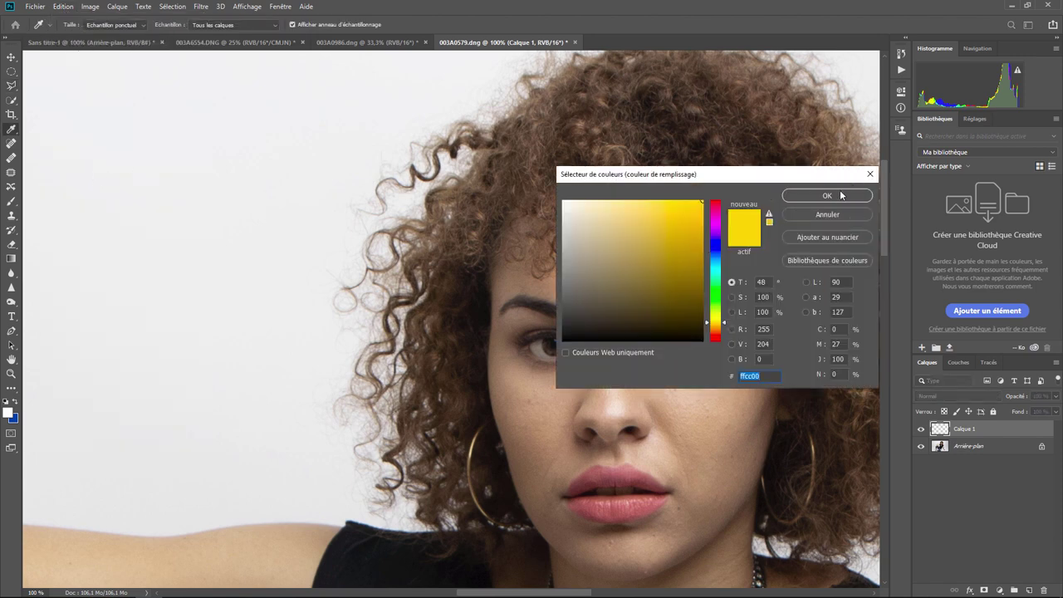
click(826, 195)
click(795, 222)
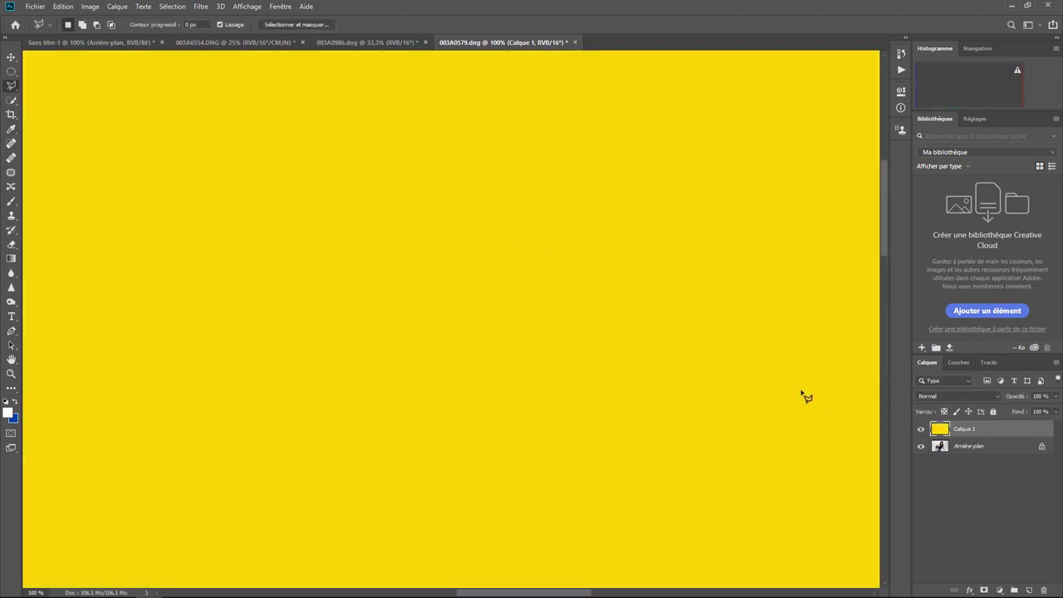
key(ctrl+0)
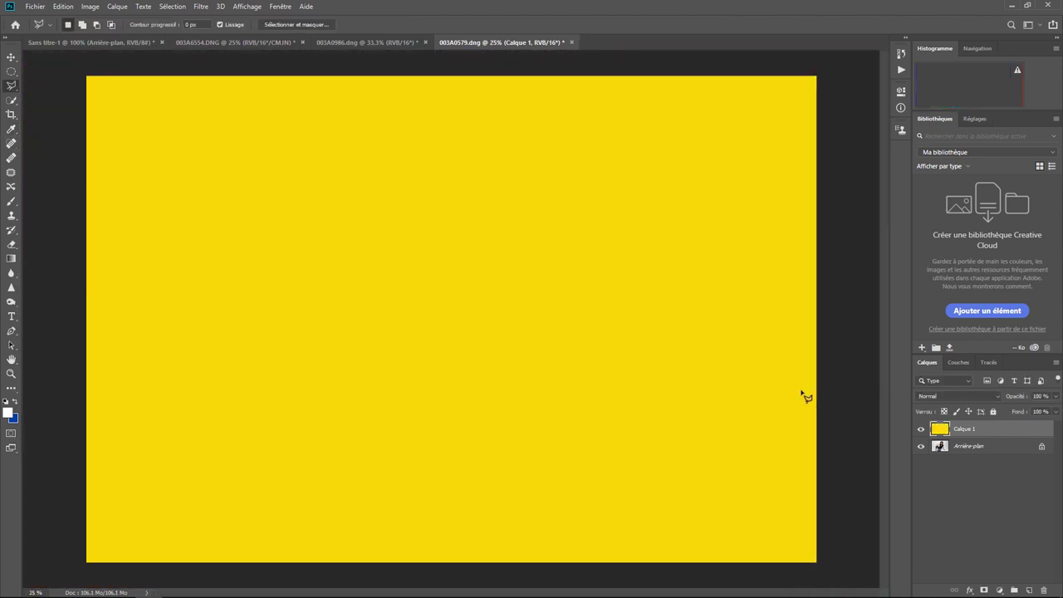
click(67, 6)
click(74, 103)
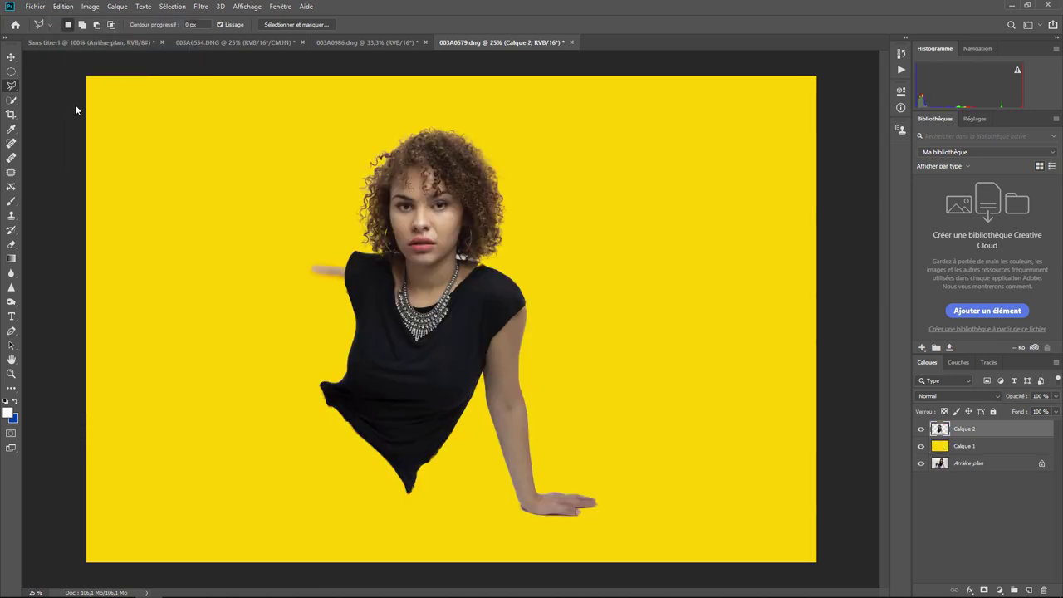
key(ctrl+plus)
key(ctrl+plus)
key(ctrl+plus)
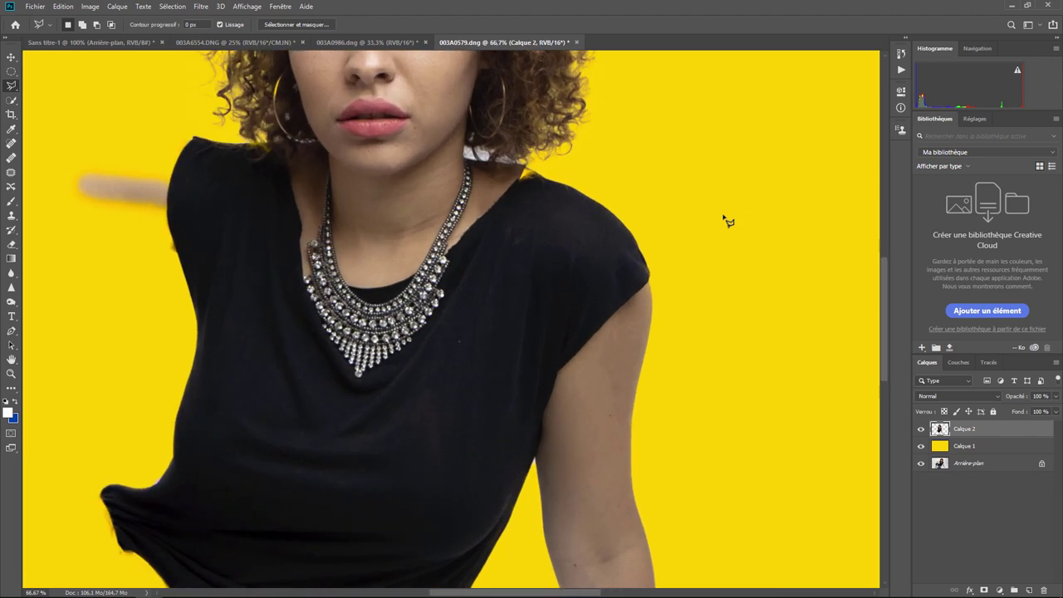
drag(497, 63, 487, 348)
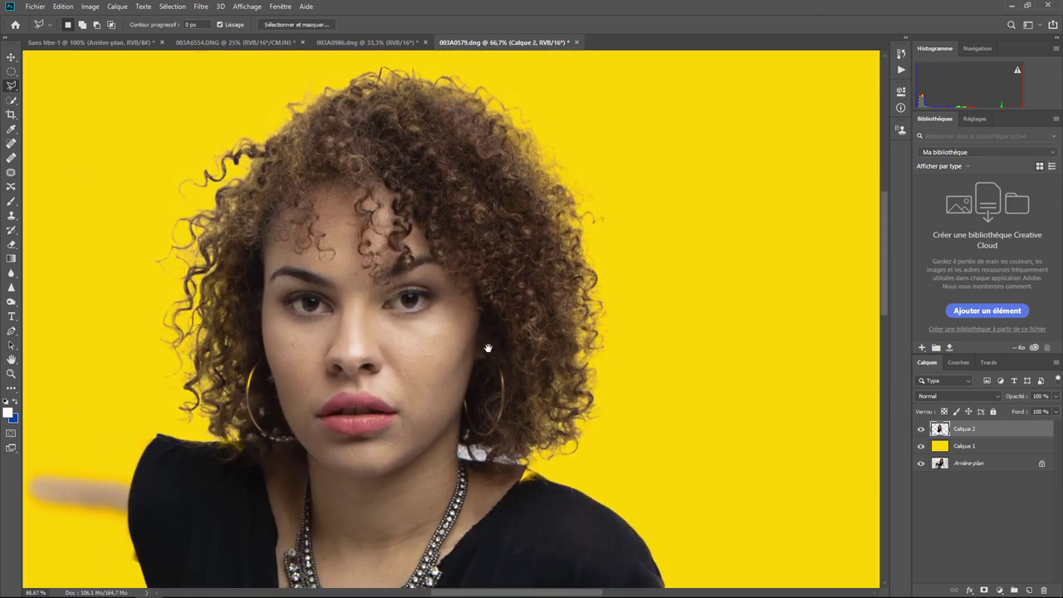
key(ctrl+plus)
key(ctrl+plus)
drag(683, 274, 551, 446)
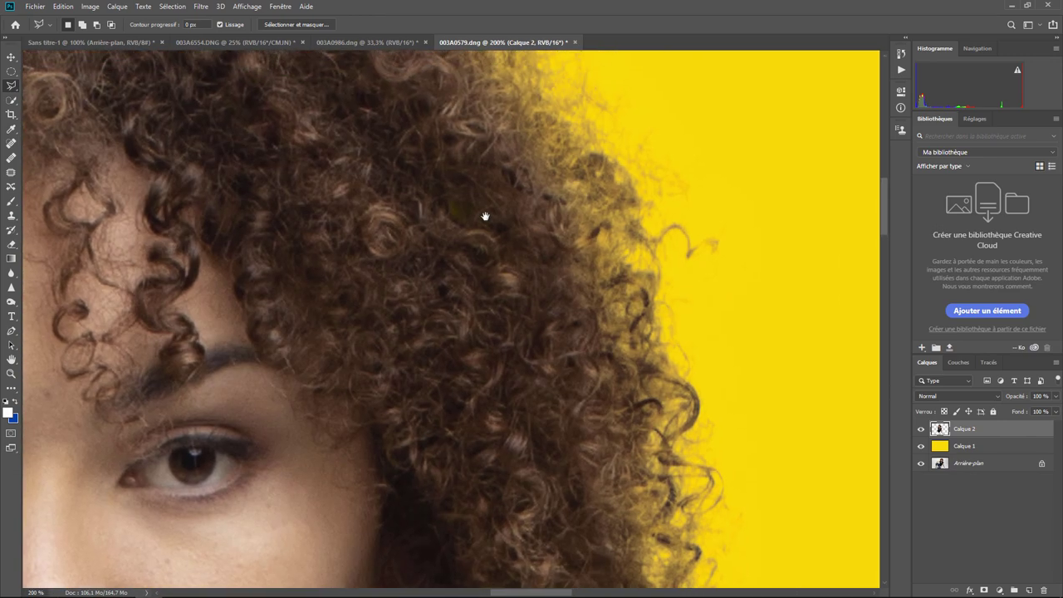
drag(484, 219, 539, 315)
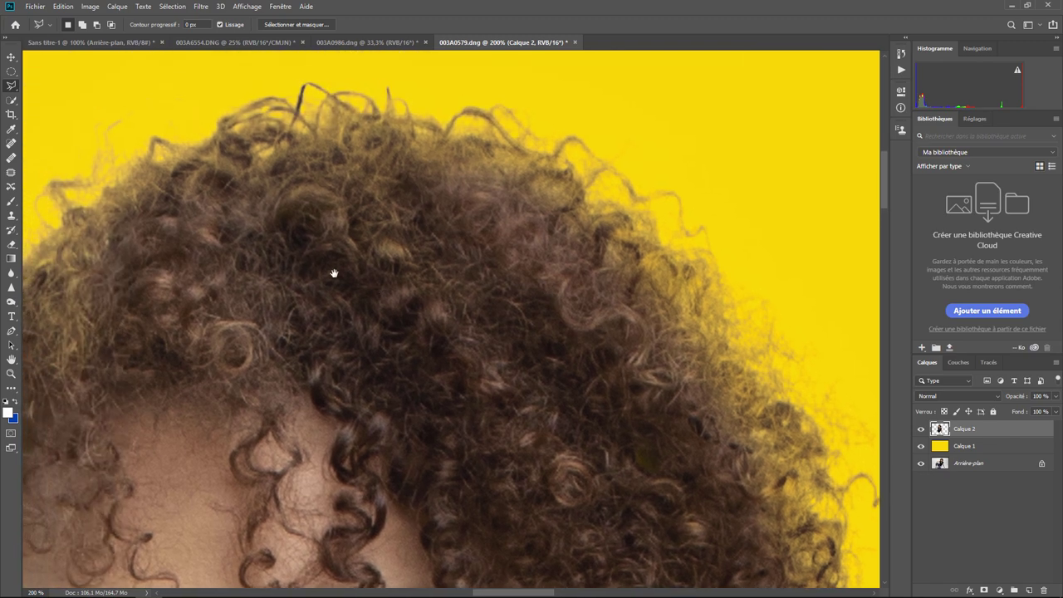
drag(401, 274, 499, 240)
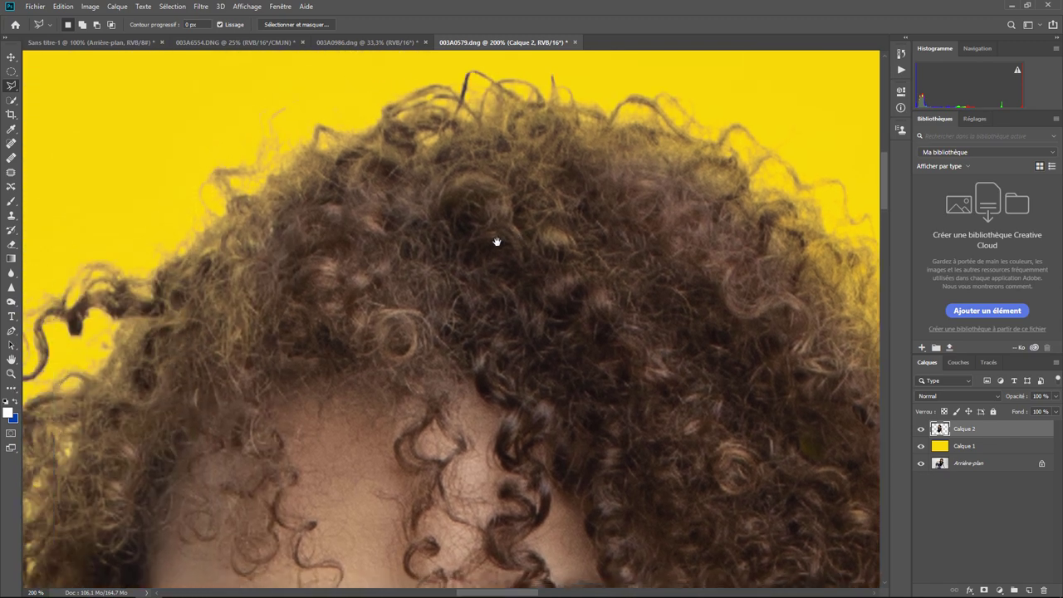
mouse_move(191, 332)
mouse_down()
mouse_move(325, 349)
mouse_move(374, 274)
mouse_up()
scroll(374, 274, down, 3)
scroll(344, 379, down, 4)
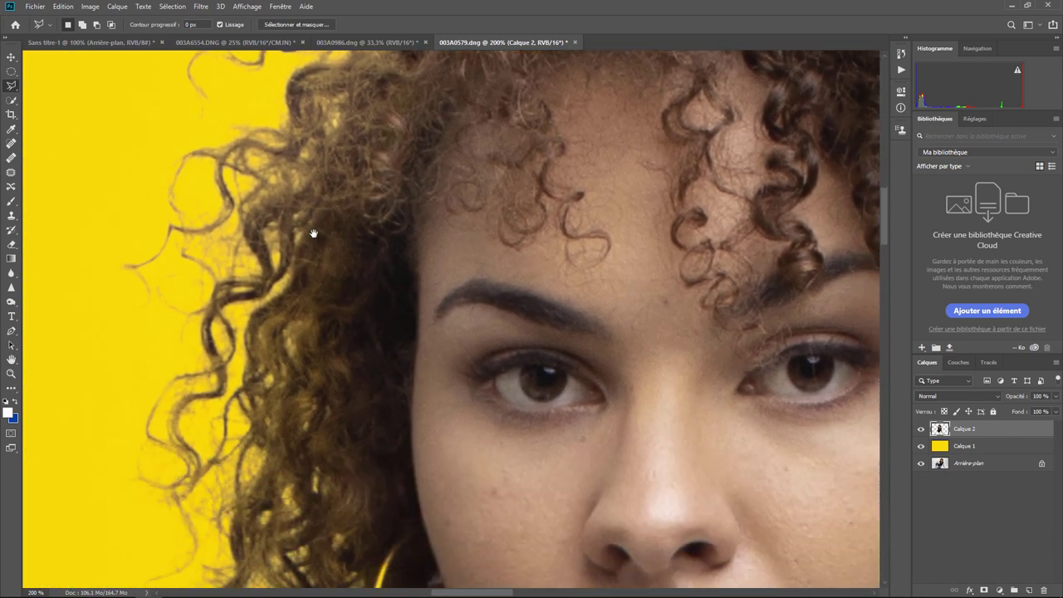
scroll(316, 232, down, 3)
scroll(280, 299, down, 1)
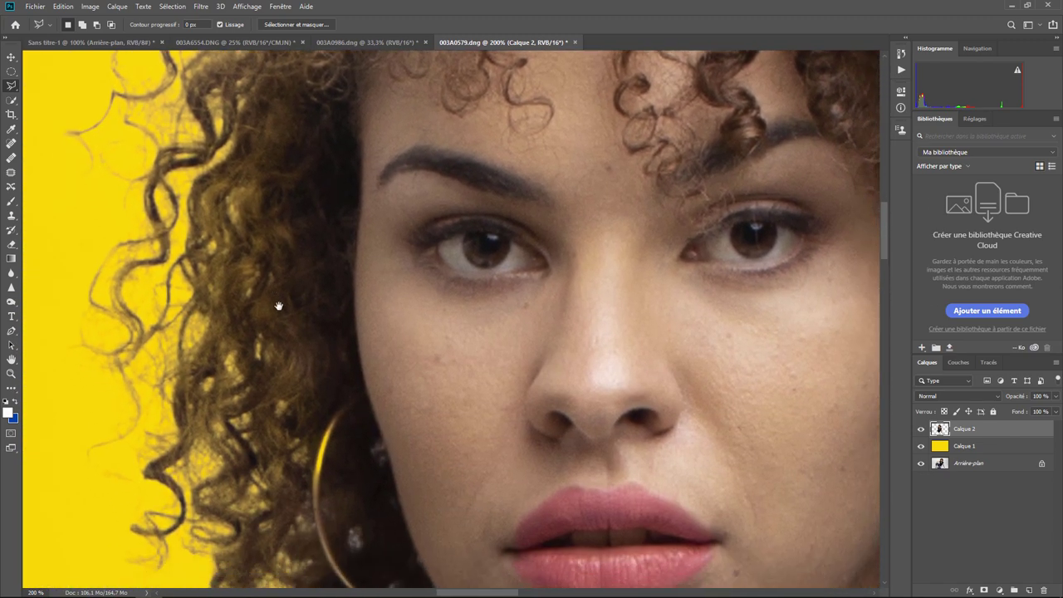
key(ctrl+minus)
key(ctrl+minus)
key(ctrl+minus)
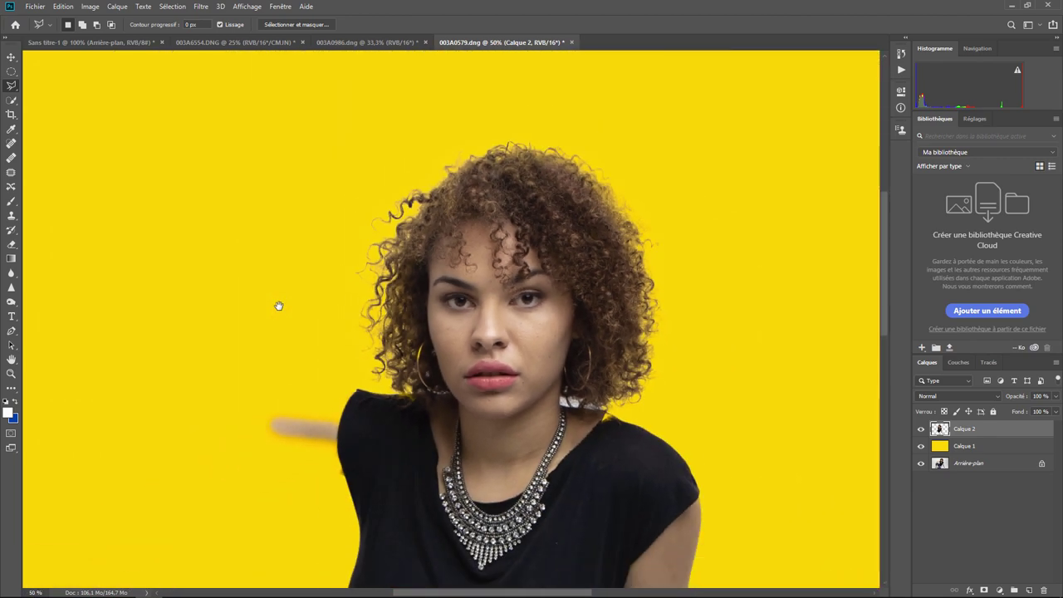